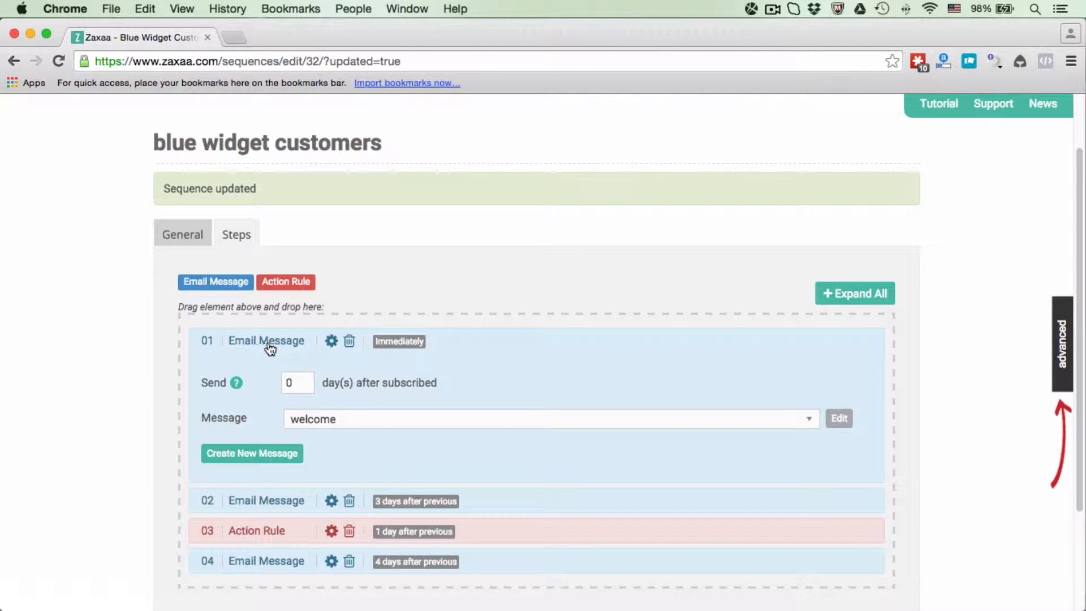
Open the welcome message of the sequence's first email step for editing and look through its content
{"action": "left_click", "coordinate": [840, 419]}
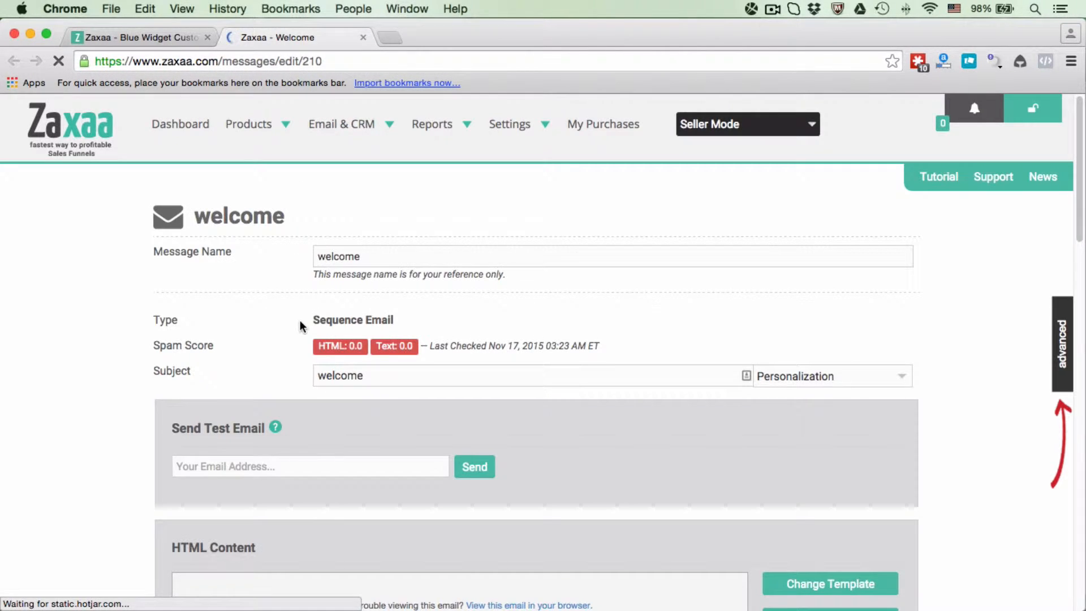
{"action": "scroll", "coordinate": [350, 252], "scroll_direction": "down", "scroll_amount": 5}
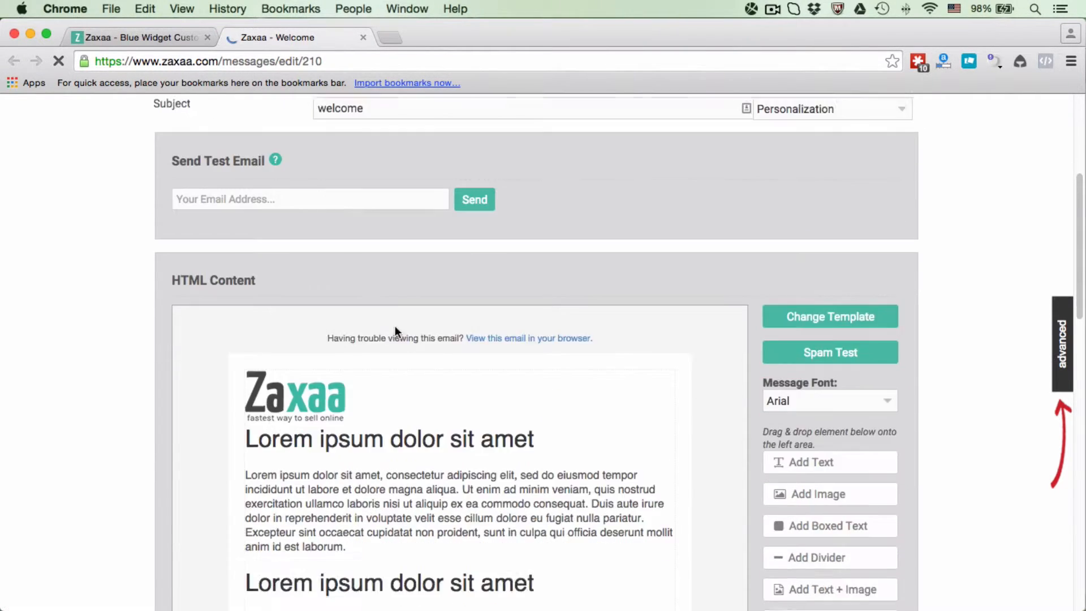
{"action": "scroll", "coordinate": [419, 396], "scroll_direction": "down", "scroll_amount": 5}
{"action": "scroll", "coordinate": [430, 417], "scroll_direction": "up", "scroll_amount": 10}
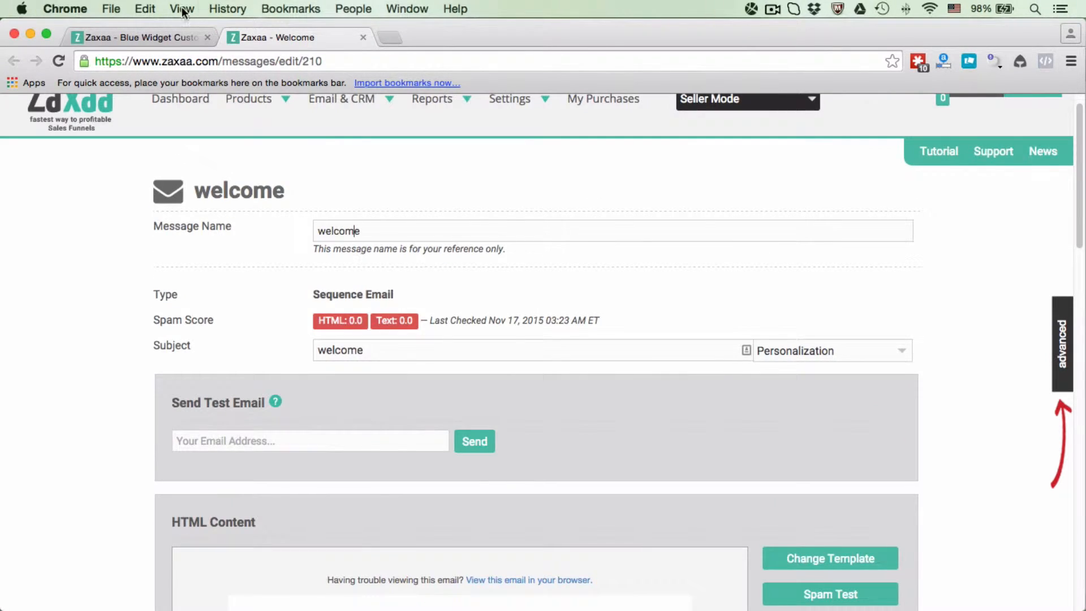
Return to the blue widget customers sequence and open the Manage Messages page in a separate browser tab
{"action": "left_click", "coordinate": [152, 34]}
{"action": "scroll", "coordinate": [382, 188], "scroll_direction": "up", "scroll_amount": 2}
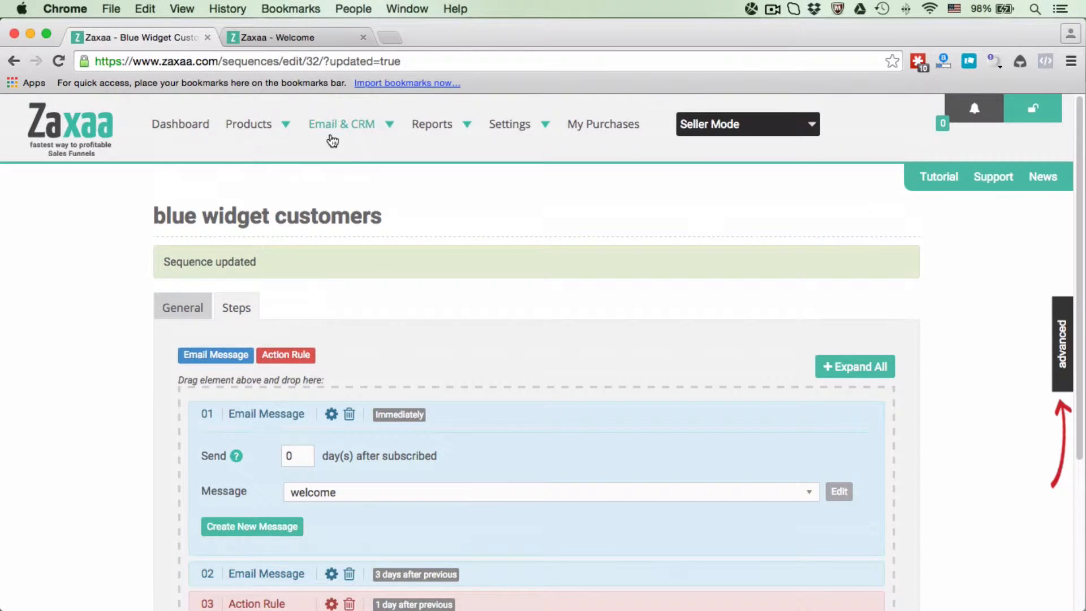
{"action": "mouse_move", "coordinate": [333, 134]}
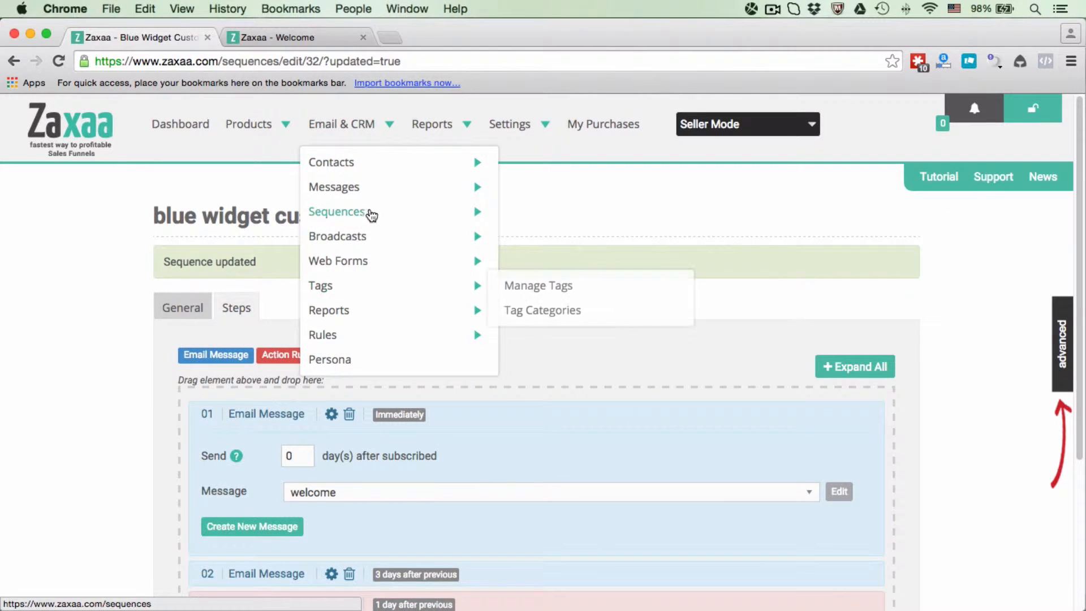
{"action": "mouse_move", "coordinate": [374, 187]}
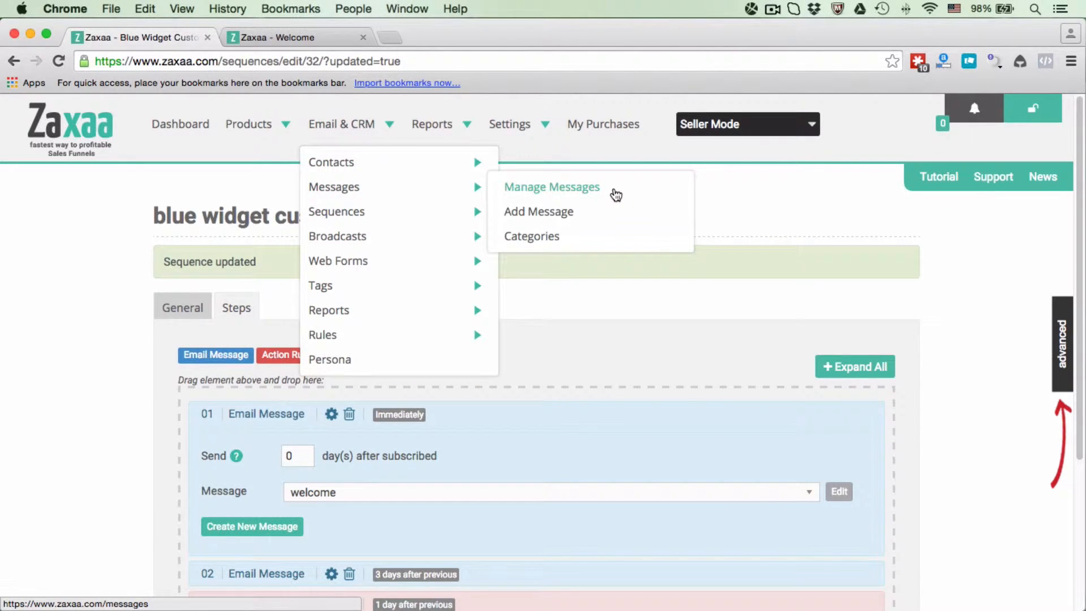
{"action": "left_click", "coordinate": [616, 195], "text": "super"}
{"action": "left_click", "coordinate": [399, 36]}
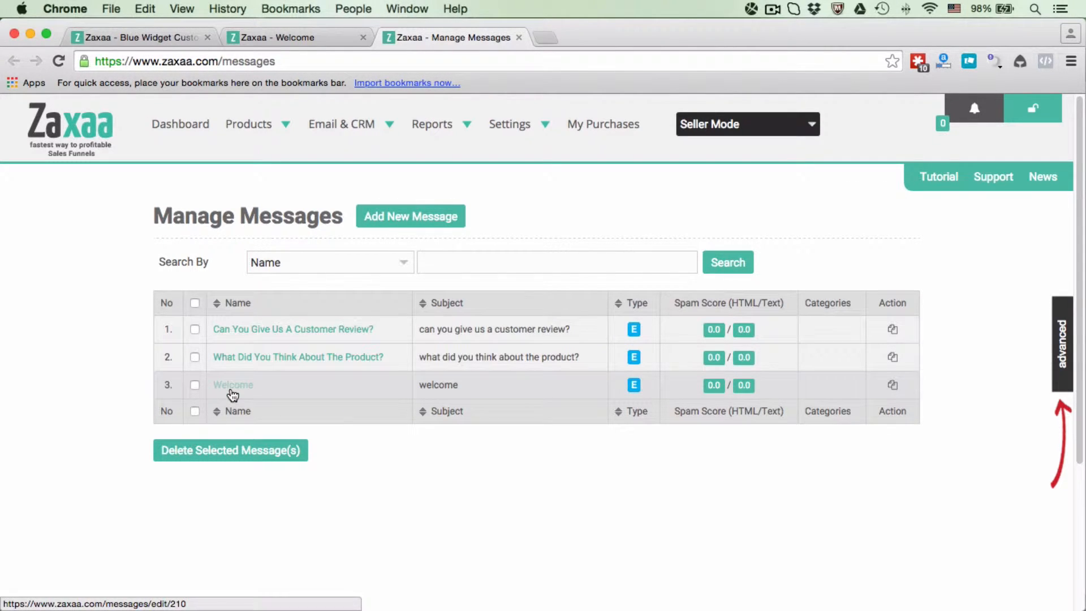
Open the Welcome message from the message list in a new tab, compare it with the one already open, and close it
{"action": "left_click", "coordinate": [293, 40]}
{"action": "left_click", "coordinate": [417, 45]}
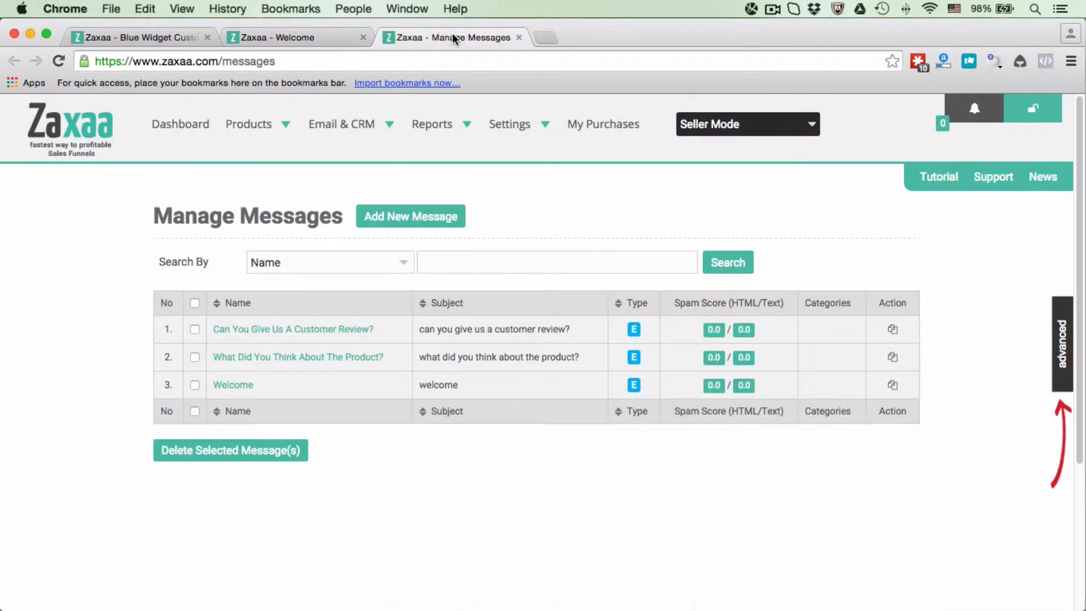
{"action": "left_click", "coordinate": [234, 390], "text": "super"}
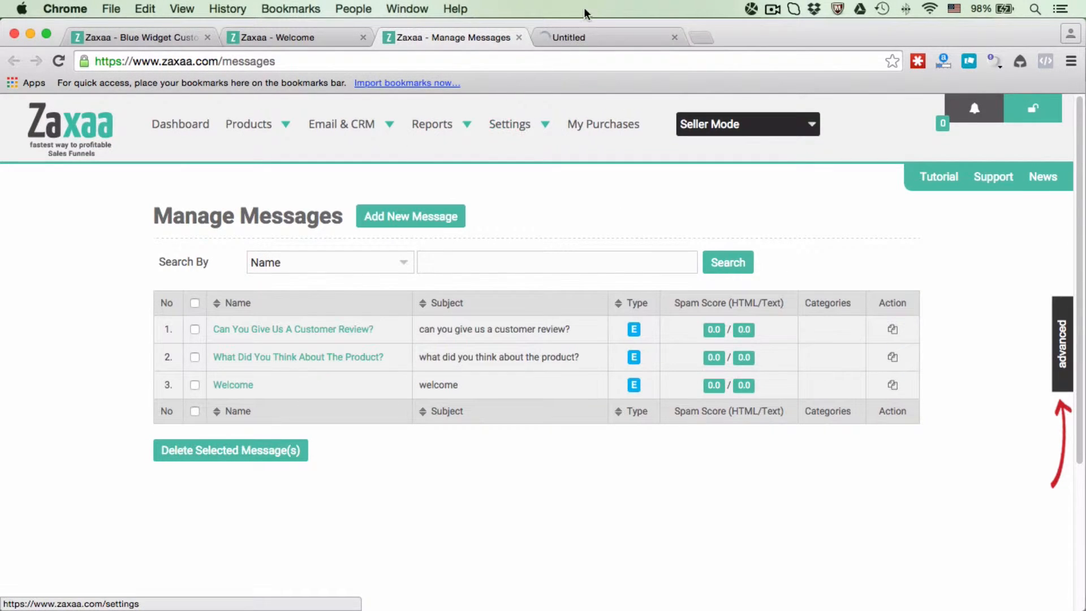
{"action": "left_click", "coordinate": [590, 37]}
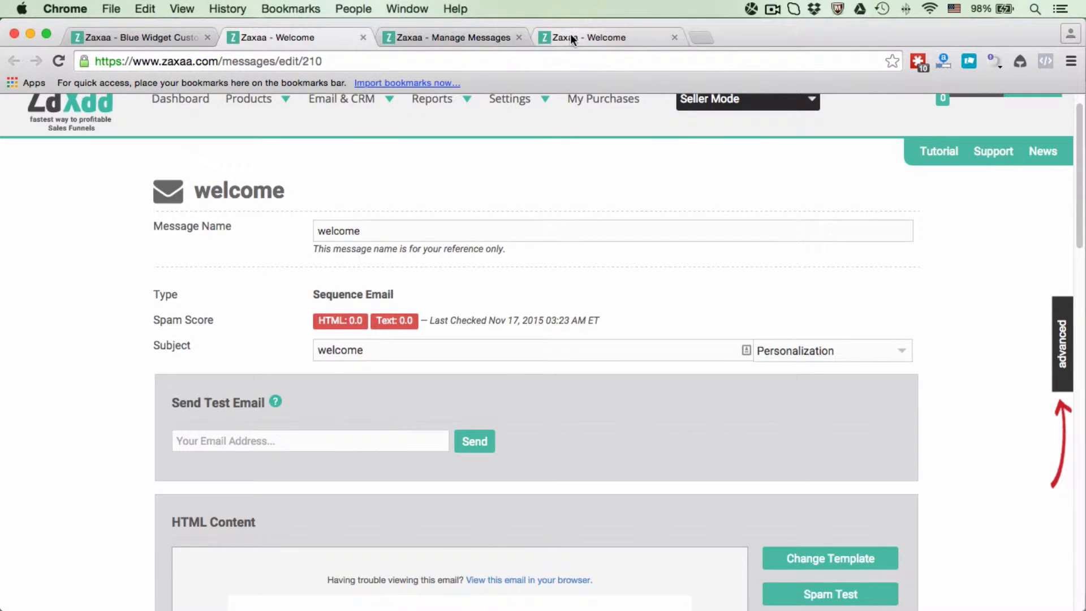
{"action": "left_click", "coordinate": [675, 37]}
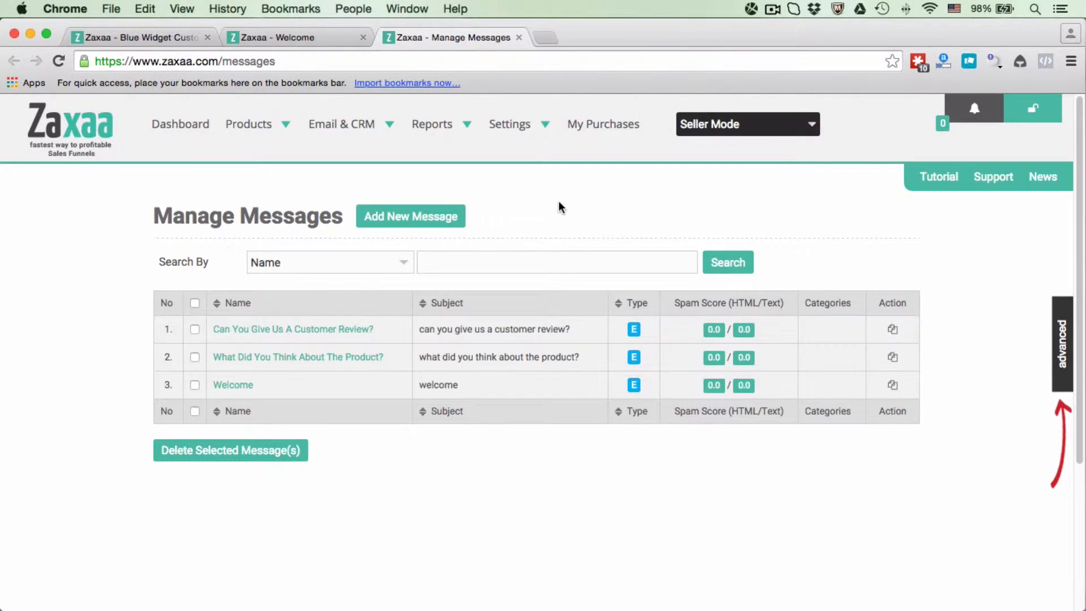
Start a new message from the Manage Messages page and look over its blank form
{"action": "left_click", "coordinate": [439, 225]}
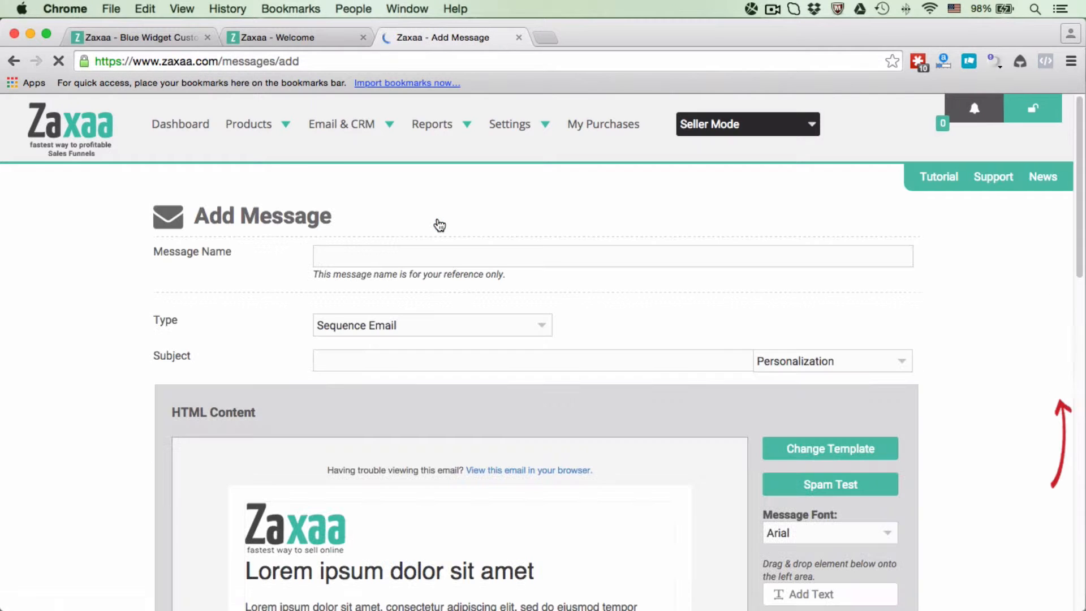
{"action": "scroll", "coordinate": [440, 225], "scroll_direction": "down", "scroll_amount": 5}
{"action": "scroll", "coordinate": [440, 225], "scroll_direction": "up", "scroll_amount": 5}
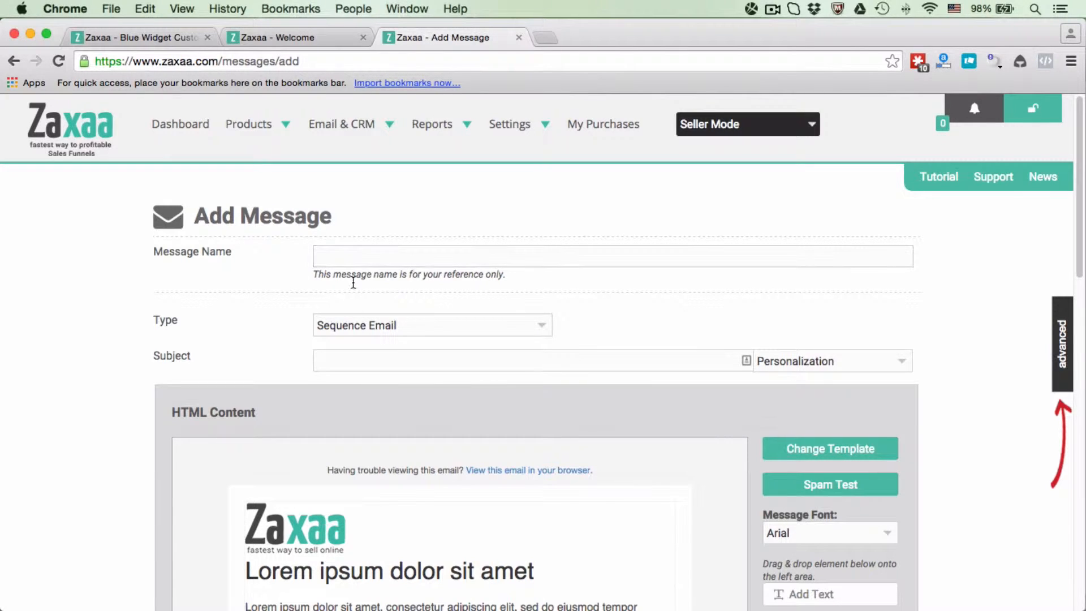
{"action": "left_click", "coordinate": [361, 325]}
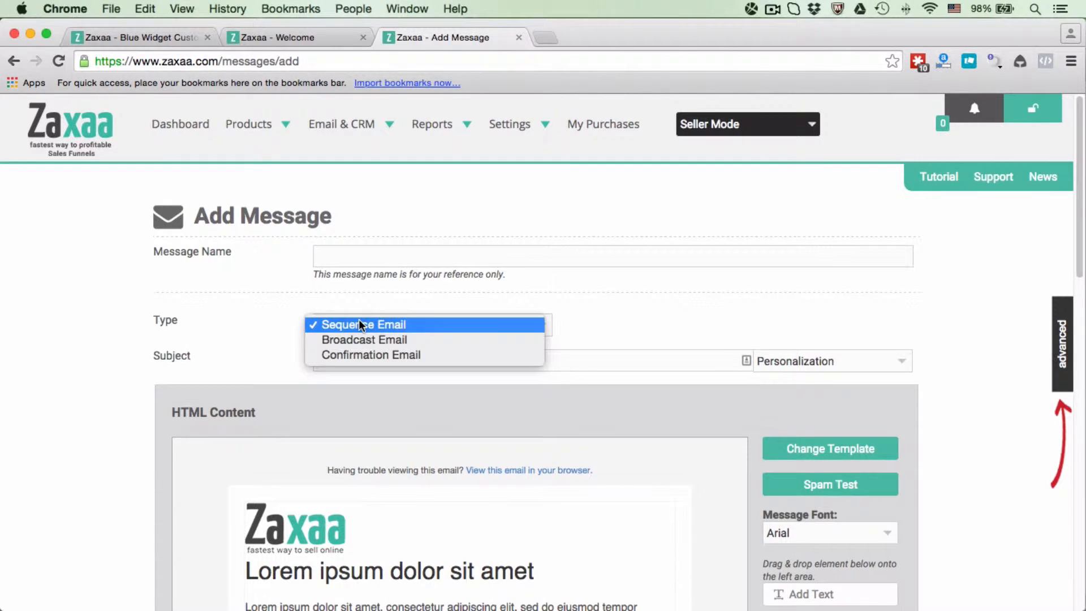
{"action": "left_click", "coordinate": [358, 355]}
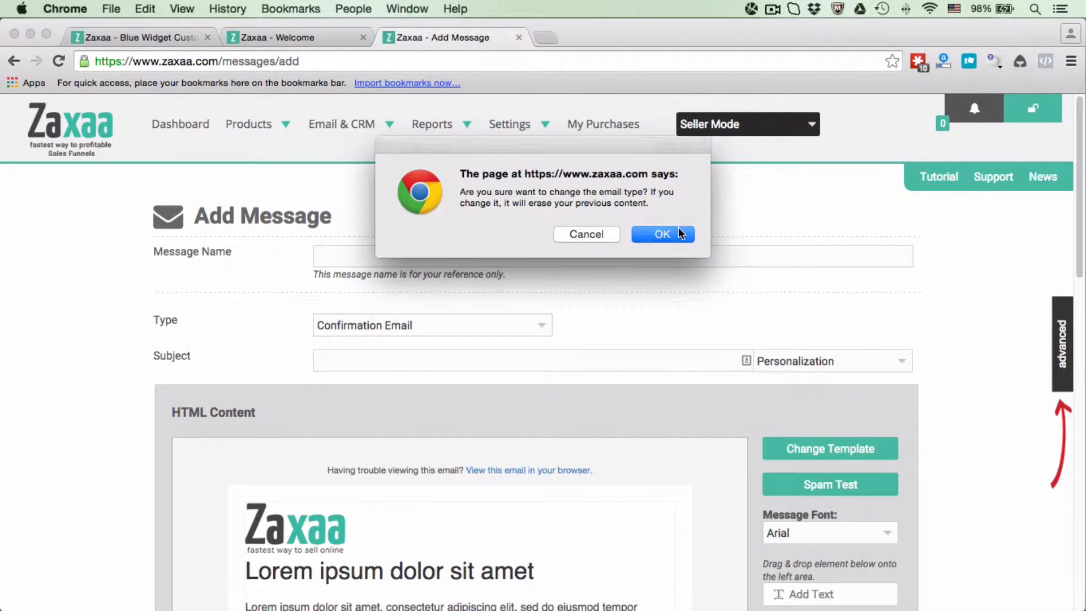
{"action": "left_click", "coordinate": [600, 234]}
{"action": "left_click", "coordinate": [449, 330]}
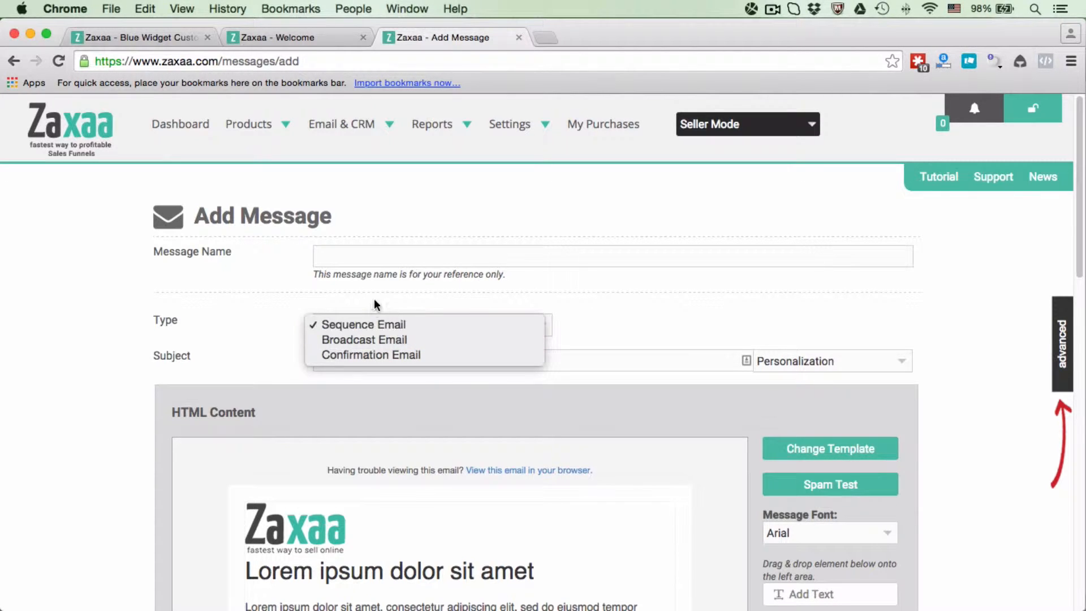
Review the list of email and action steps in the blue widget customers sequence
{"action": "left_click", "coordinate": [151, 33]}
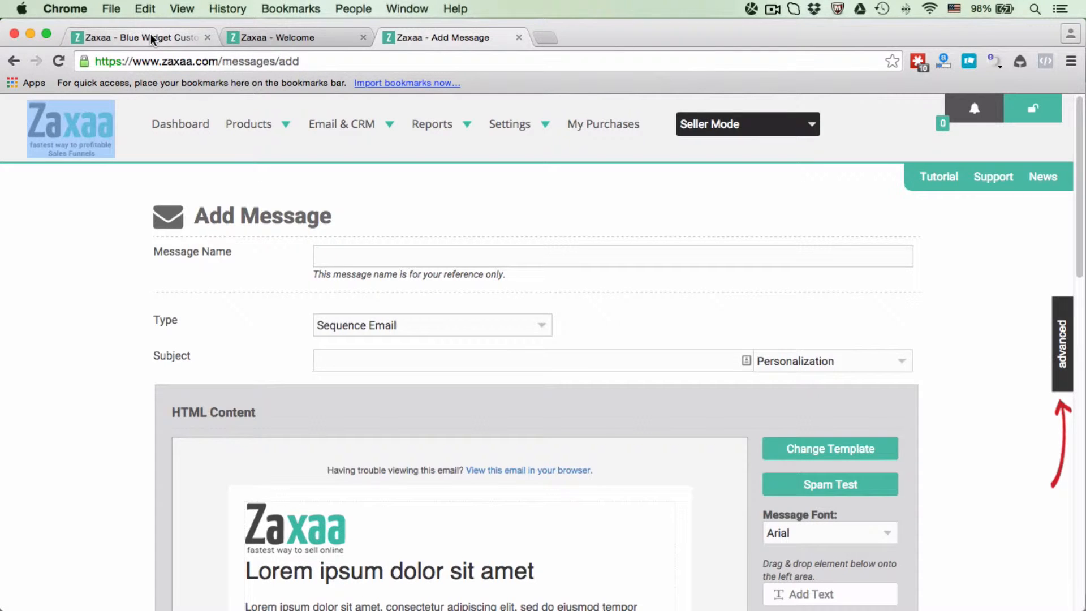
{"action": "left_click", "coordinate": [151, 33]}
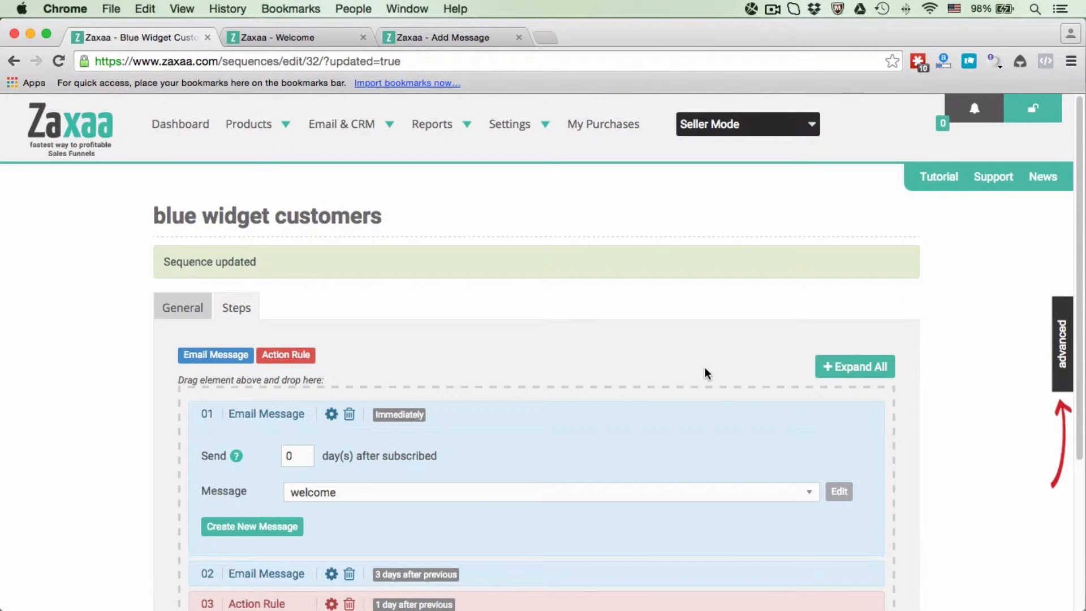
{"action": "scroll", "coordinate": [704, 367], "scroll_direction": "down", "scroll_amount": 3}
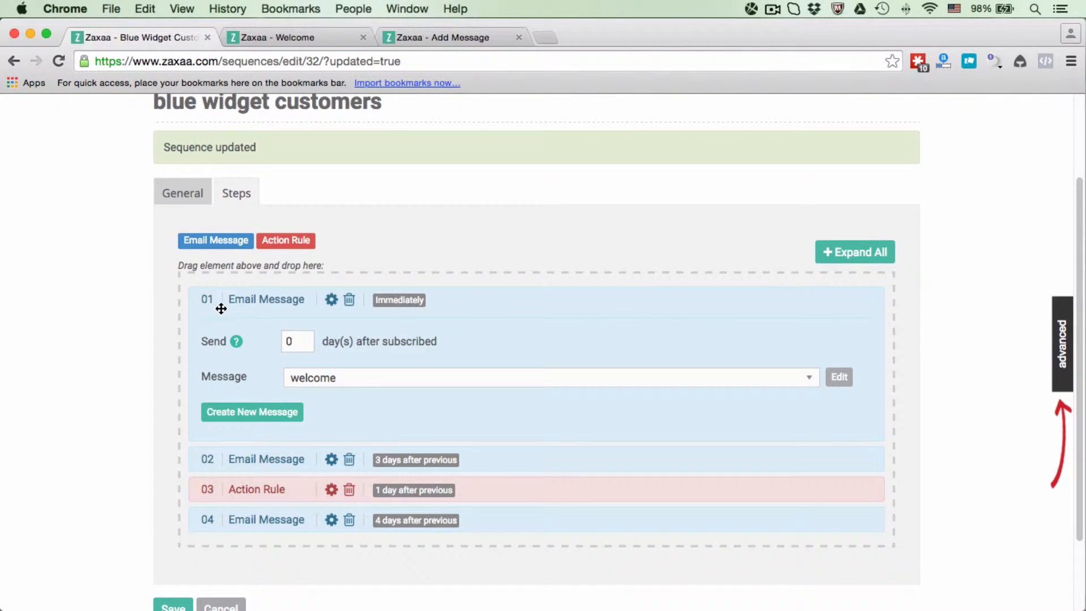
Return to the new message form and set the message type to Broadcast Email, accepting the content reset
{"action": "left_click", "coordinate": [443, 36]}
{"action": "left_click", "coordinate": [415, 327]}
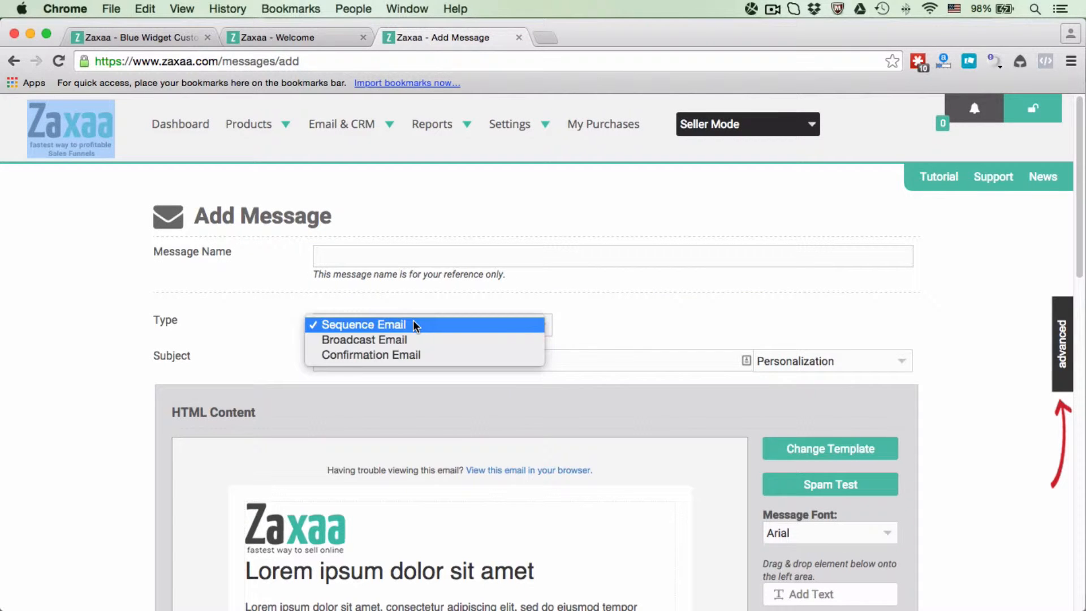
{"action": "key", "text": "Escape"}
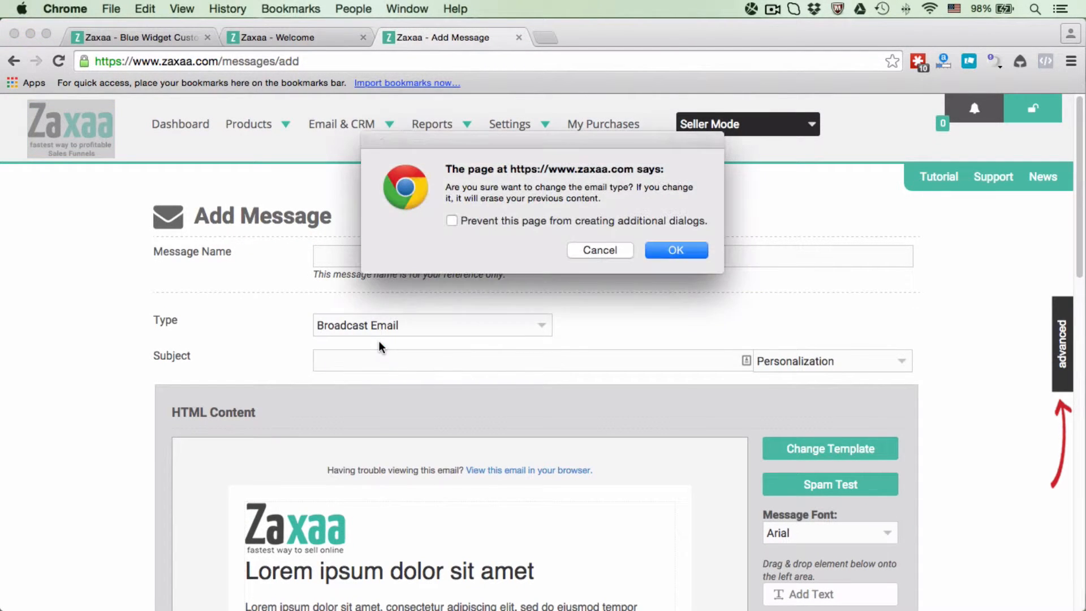
{"action": "left_click", "coordinate": [676, 250]}
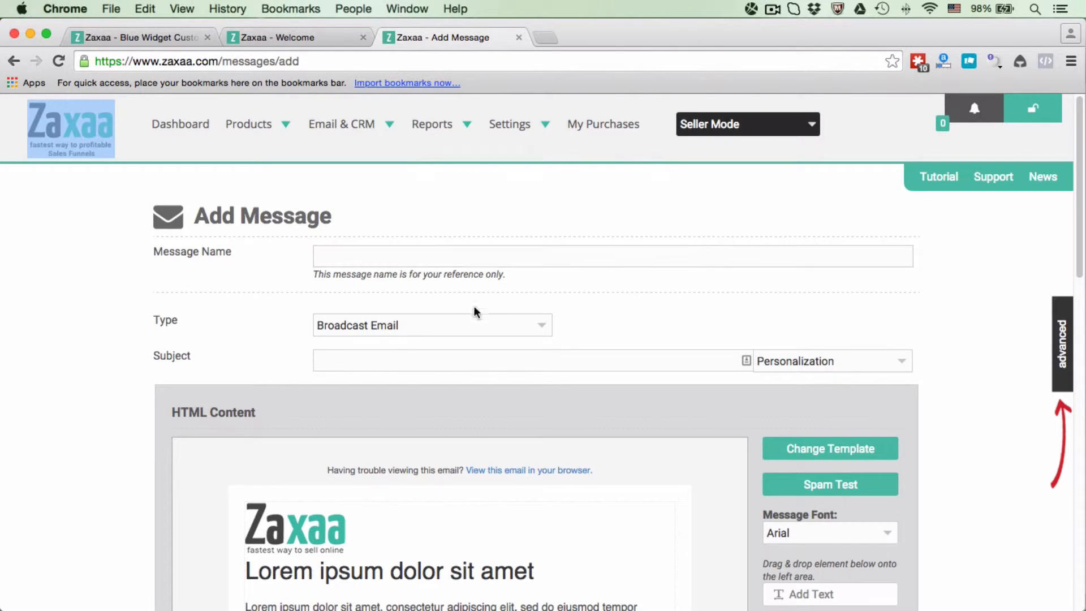
Change the new message's type to Confirmation Email and accept erasing the previous content
{"action": "left_click", "coordinate": [397, 328]}
{"action": "left_click", "coordinate": [395, 340]}
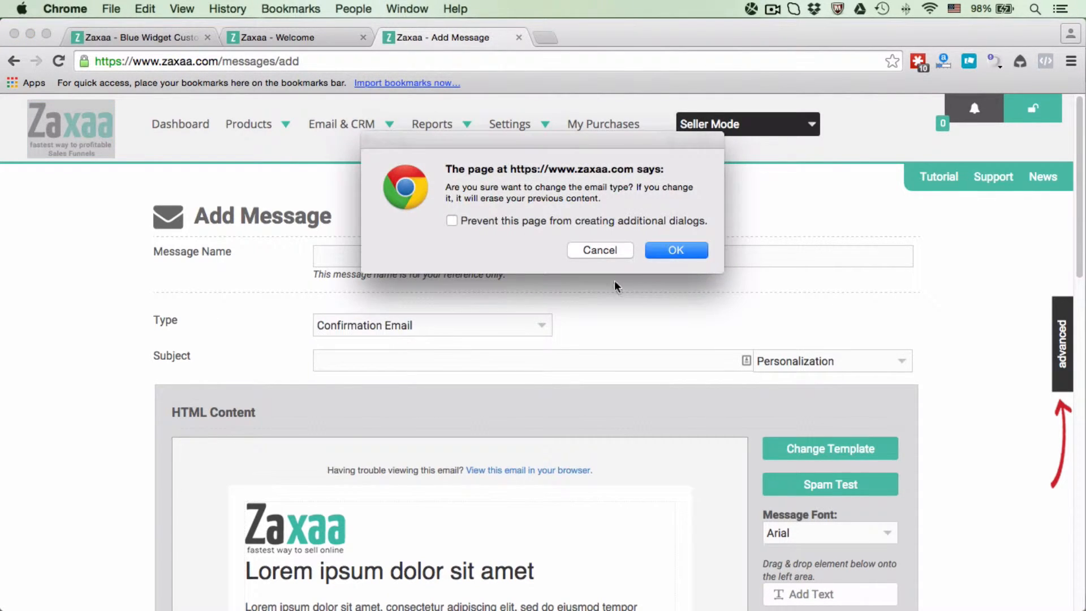
{"action": "left_click", "coordinate": [690, 257]}
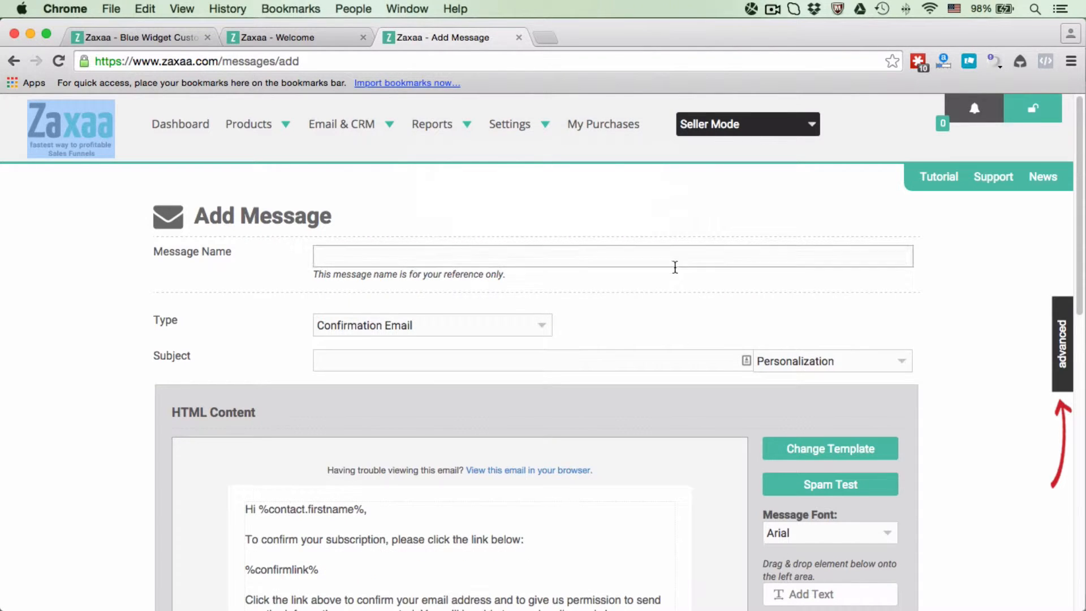
{"action": "scroll", "coordinate": [674, 267], "scroll_direction": "down", "scroll_amount": 3}
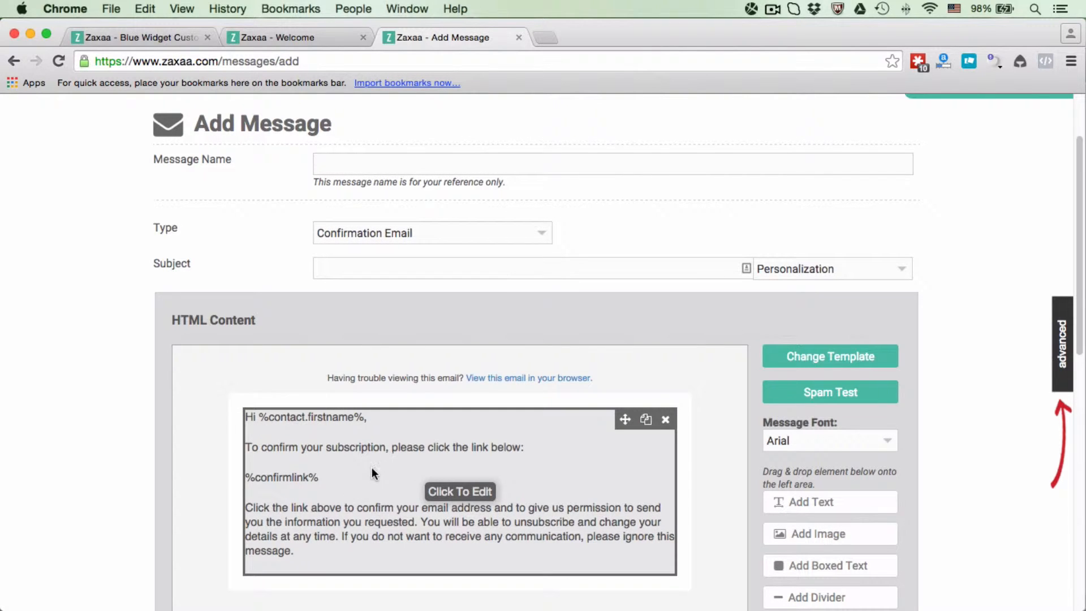
Open the confirmation email's body text for editing and examine the wording around the %confirmlink% placeholder
{"action": "left_click", "coordinate": [372, 467]}
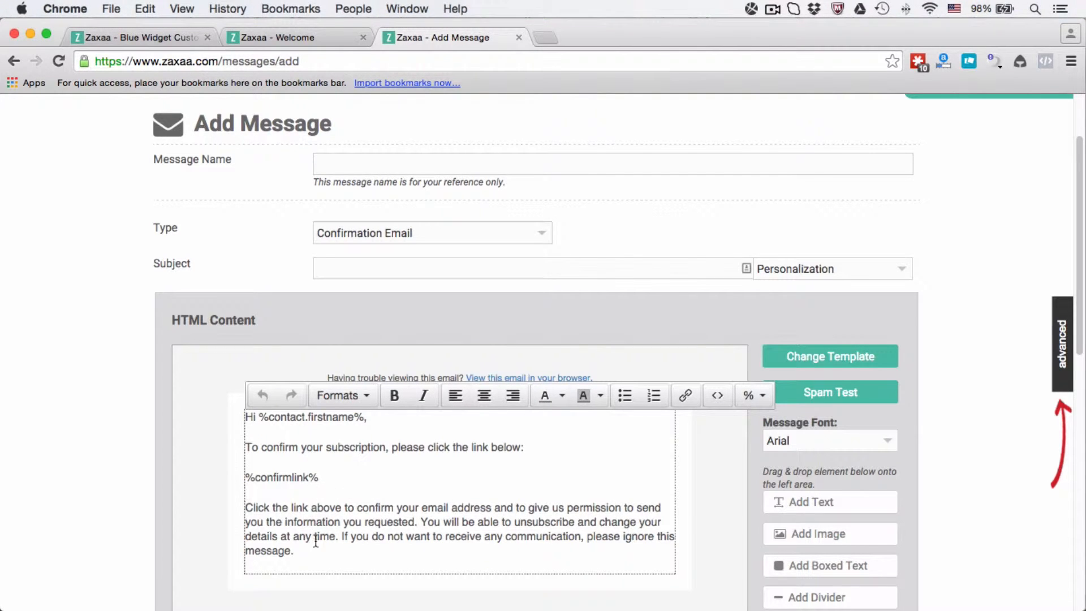
{"action": "left_click_drag", "start_coordinate": [315, 550], "coordinate": [272, 464]}
{"action": "left_click", "coordinate": [274, 462]}
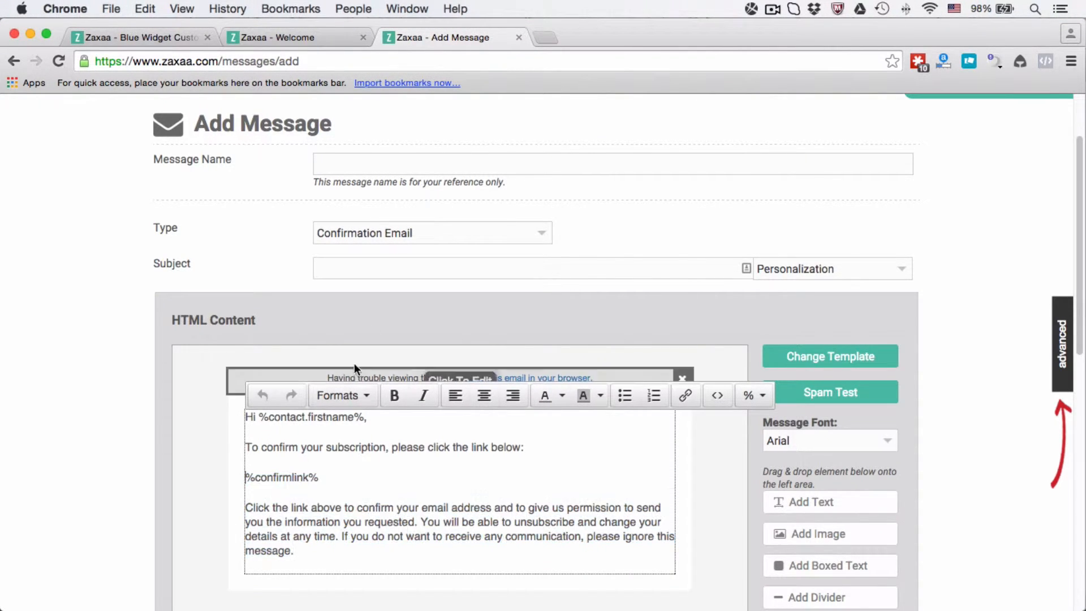
Set the new message's type back to Sequence Email and accept erasing the confirmation content
{"action": "left_click", "coordinate": [420, 240]}
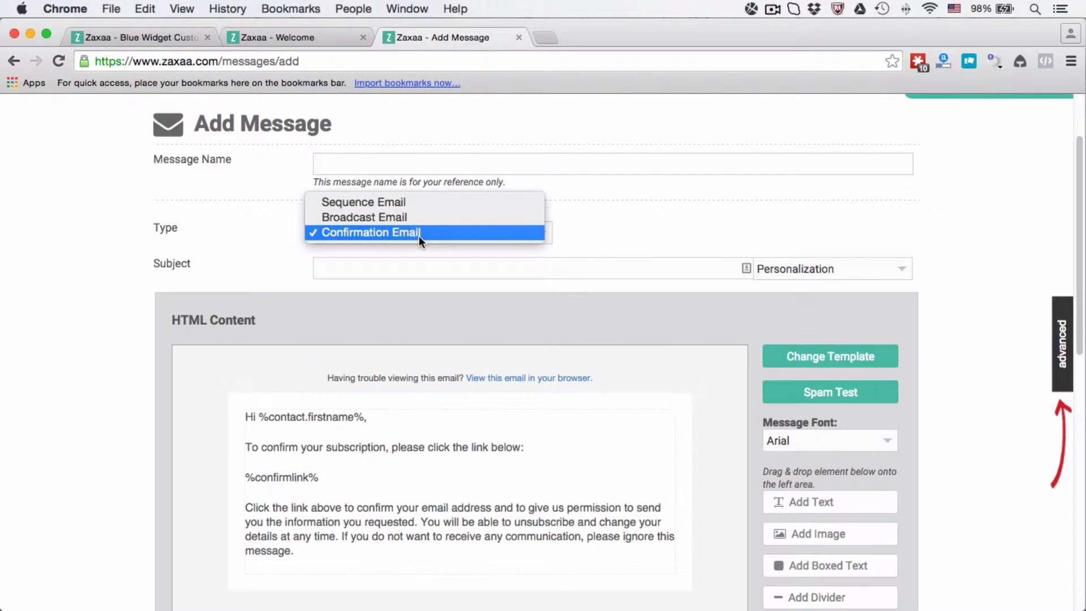
{"action": "left_click", "coordinate": [426, 202]}
{"action": "left_click", "coordinate": [706, 252]}
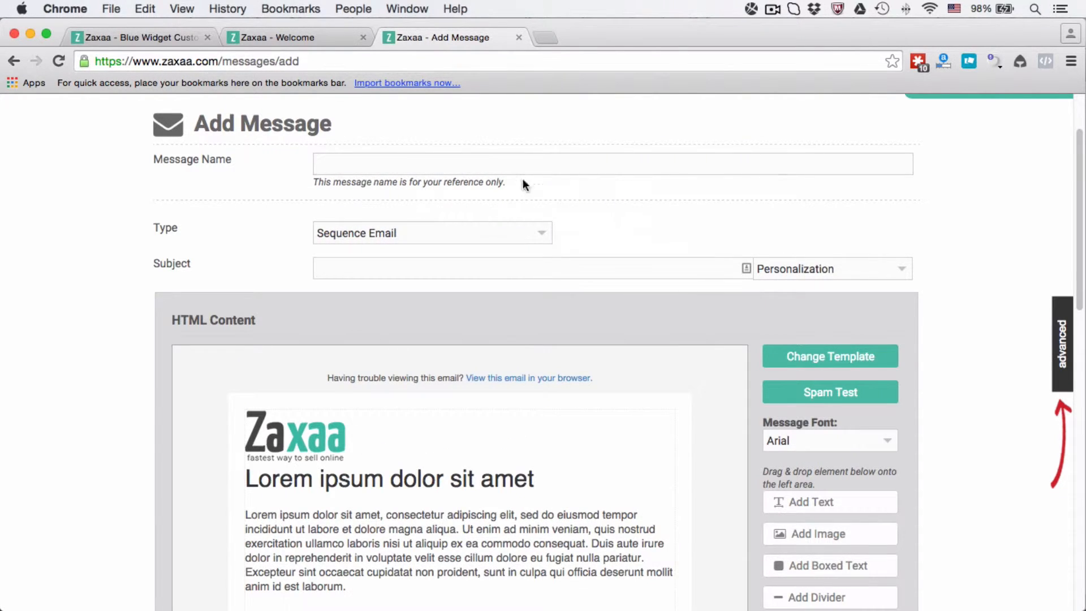
Enter "Welcome to the customer list" as the subject of the new message
{"action": "left_click", "coordinate": [473, 266]}
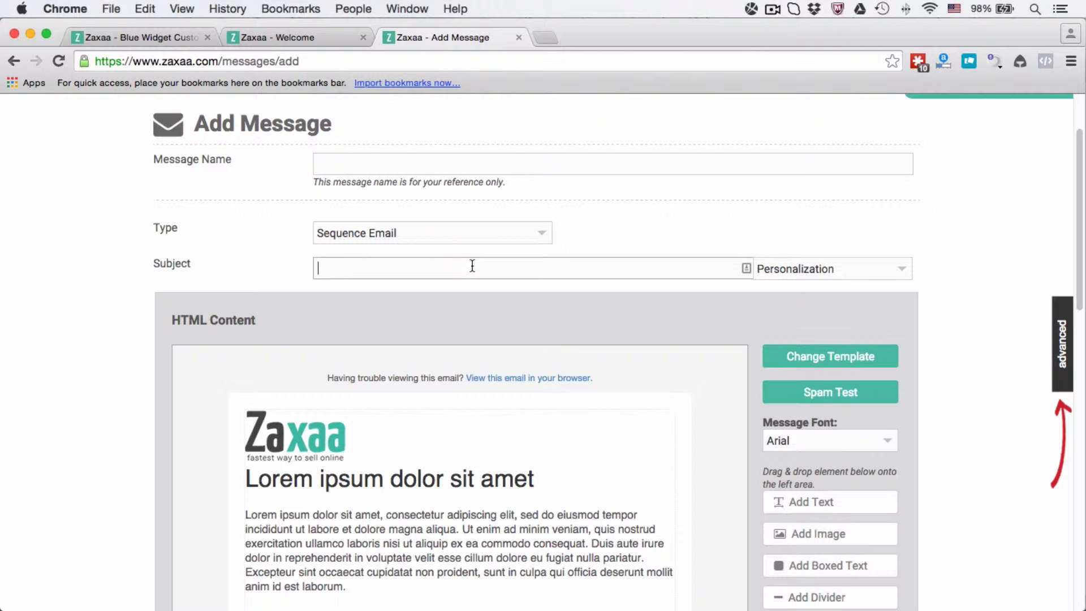
{"action": "type", "text": "Welcome to the customer "}
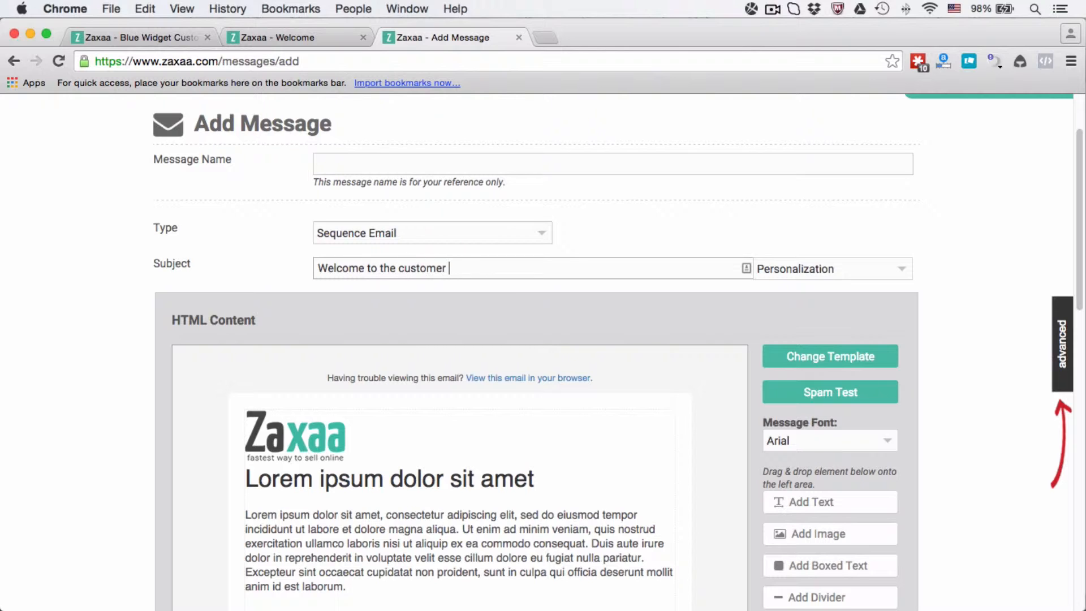
{"action": "type", "text": "list"}
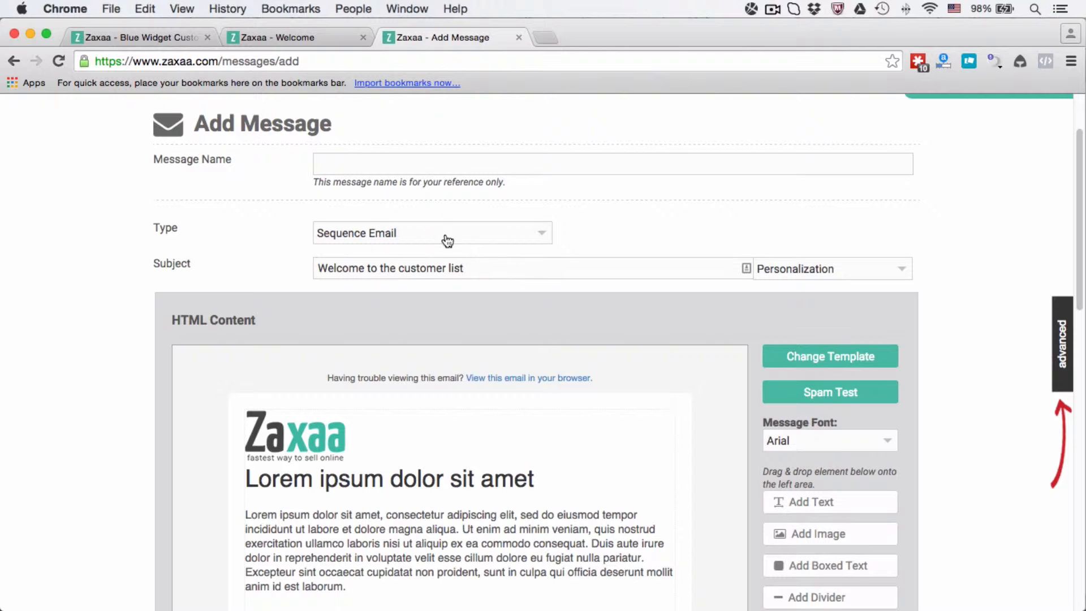
{"action": "left_click", "coordinate": [439, 166]}
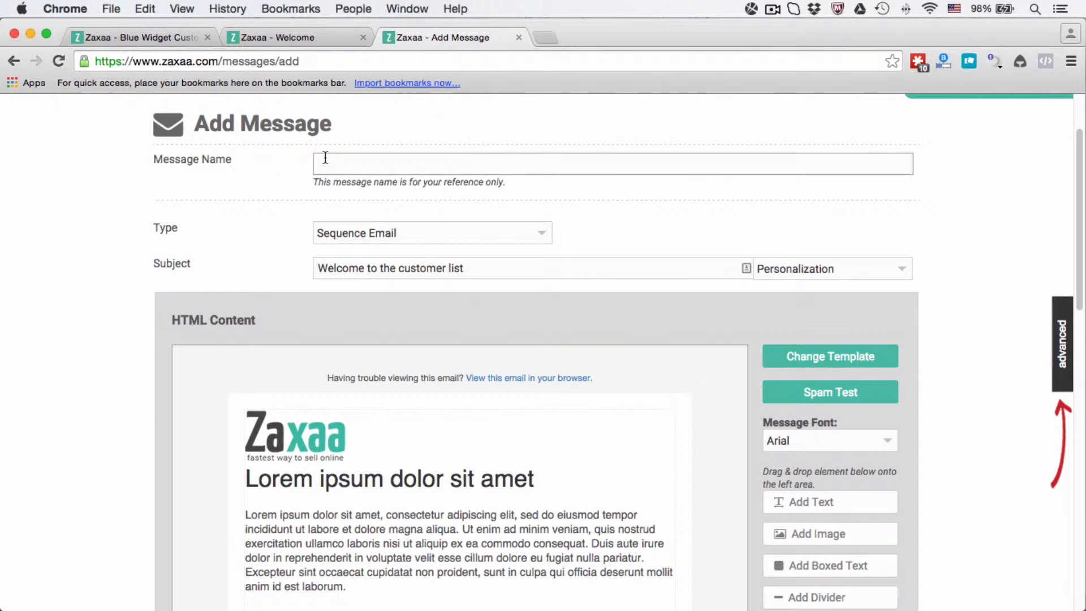
{"action": "left_click", "coordinate": [328, 39]}
{"action": "left_click", "coordinate": [396, 37]}
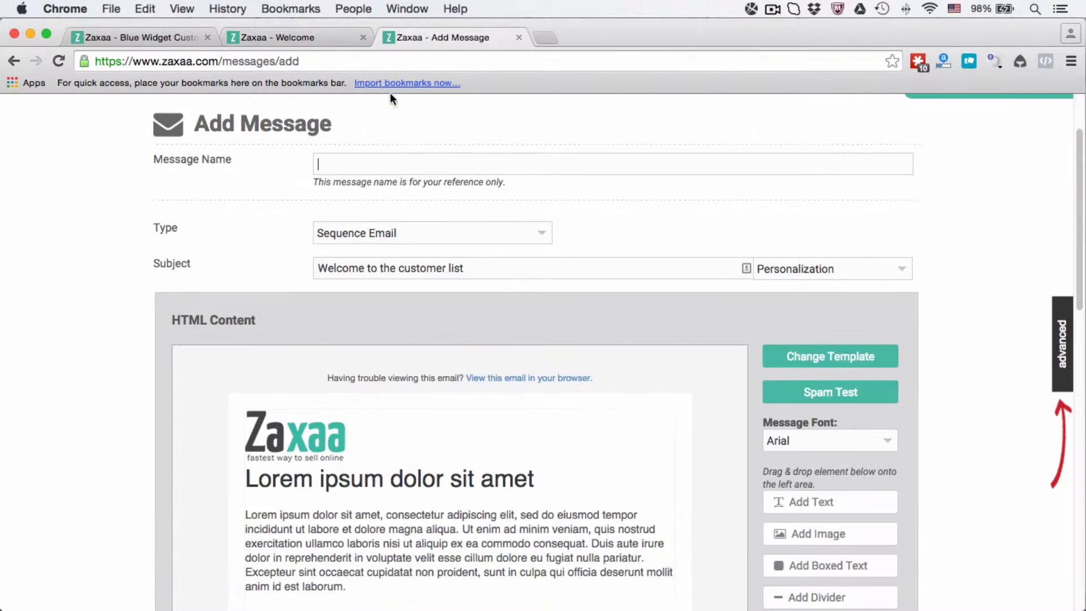
{"action": "scroll", "coordinate": [362, 125], "scroll_direction": "up", "scroll_amount": 2}
{"action": "mouse_move", "coordinate": [342, 125]}
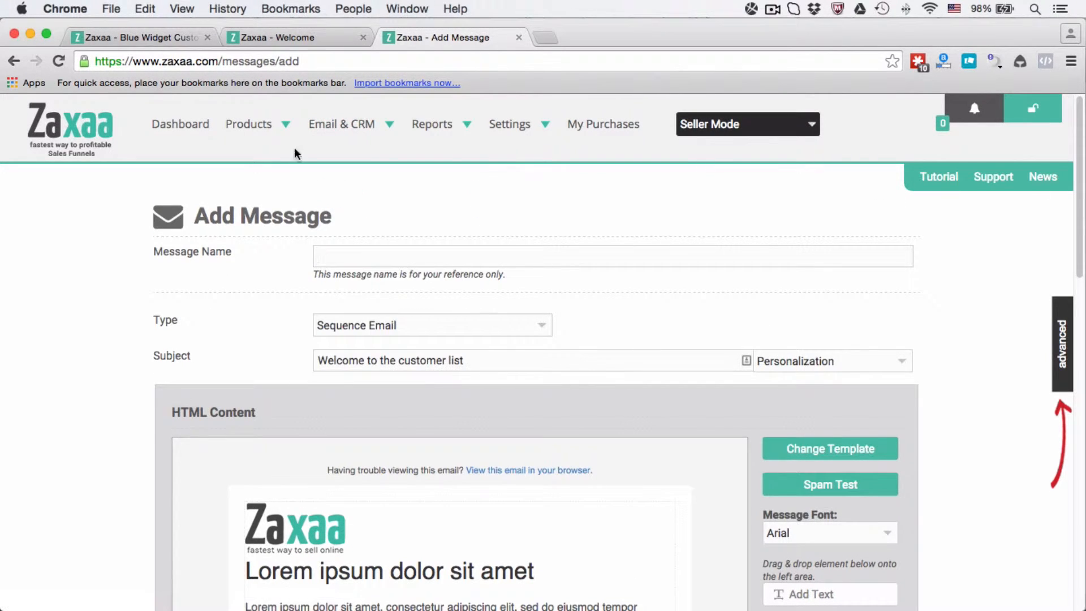
Open the Manage Messages list in a separate tab, review the existing messages, and return to the new message form
{"action": "mouse_move", "coordinate": [395, 189]}
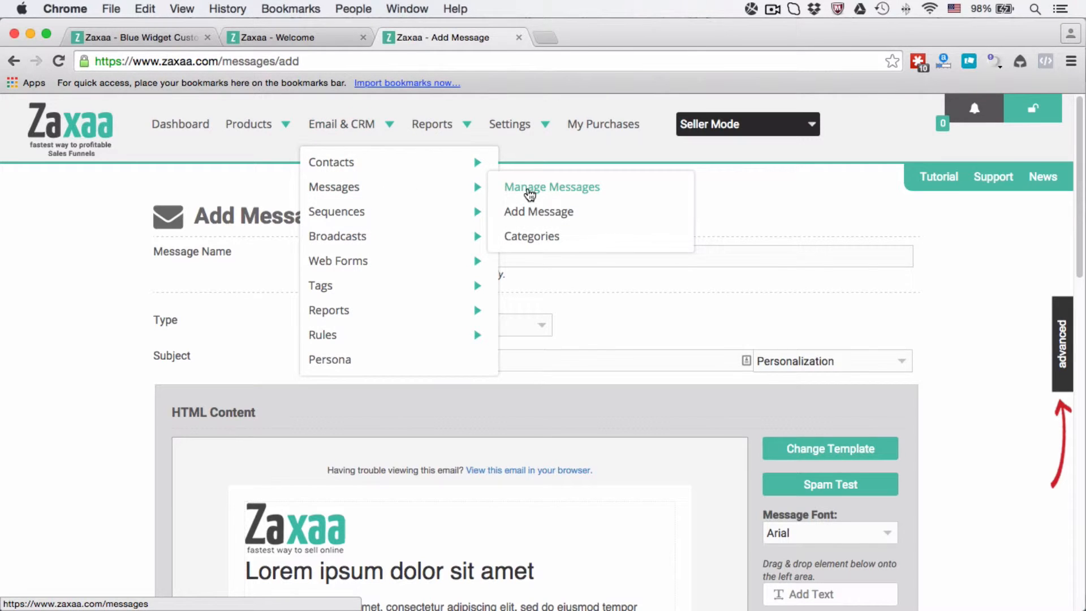
{"action": "left_click", "coordinate": [460, 194], "text": "super"}
{"action": "left_click", "coordinate": [593, 35]}
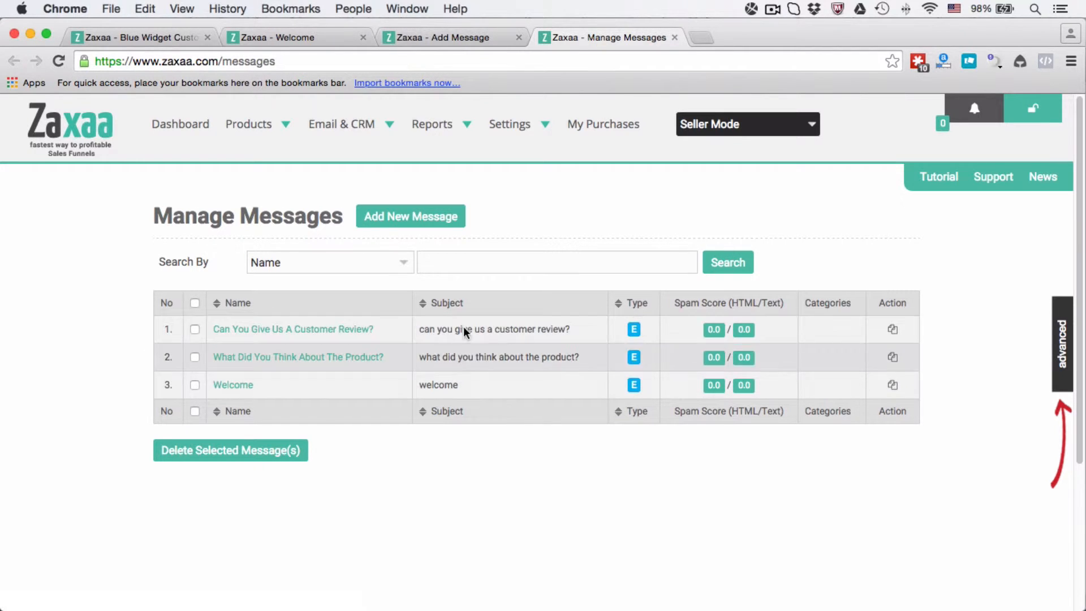
{"action": "left_click", "coordinate": [477, 38]}
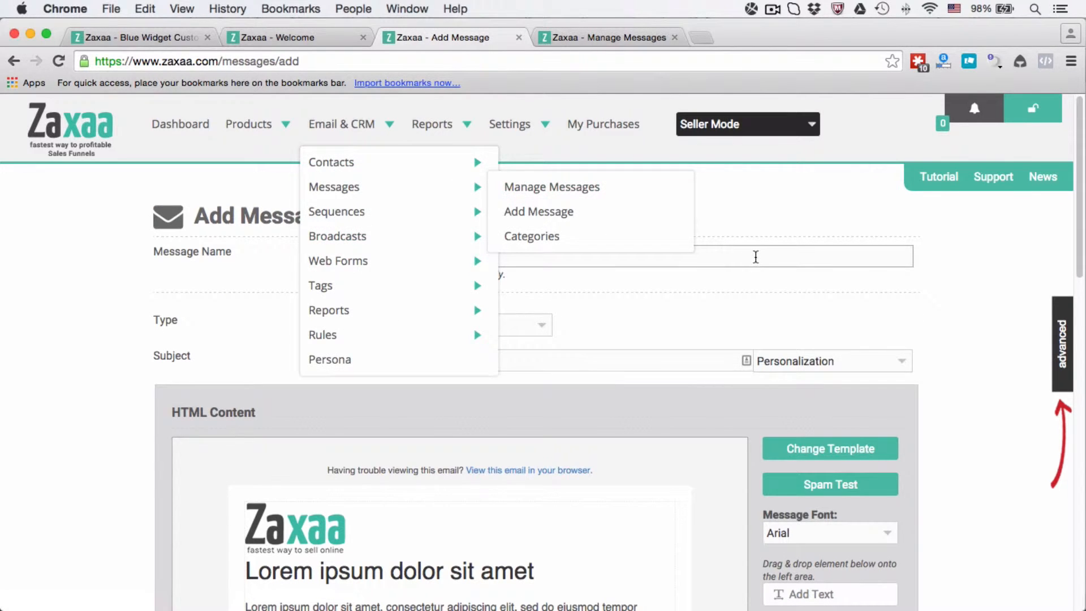
Copy the subject "Welcome to the customer list" into the Message Name field
{"action": "left_click", "coordinate": [412, 360]}
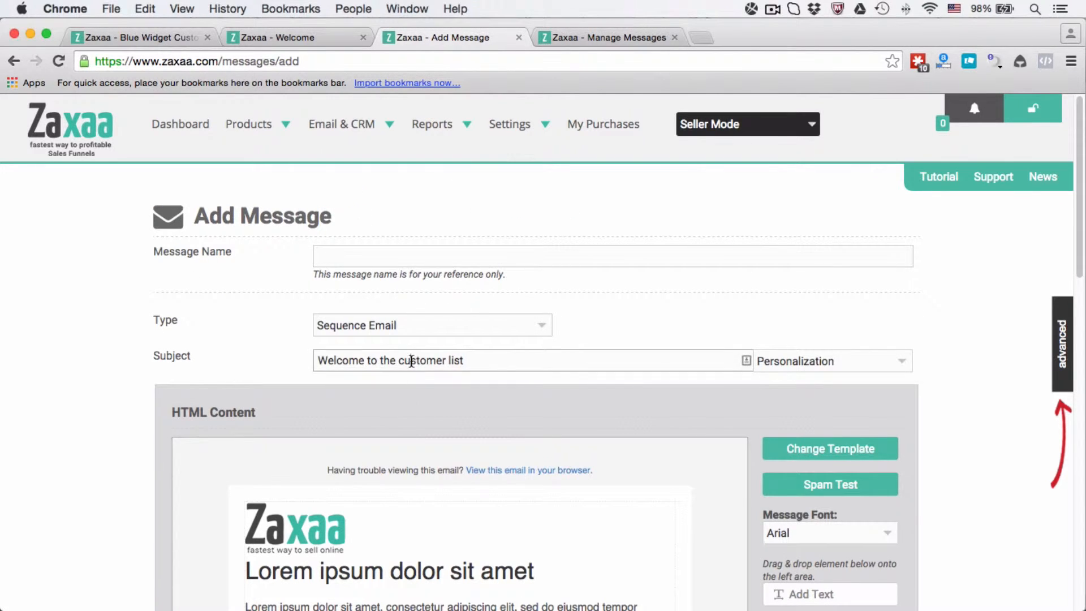
{"action": "key", "text": "super+a"}
{"action": "key", "text": "super+c"}
{"action": "left_click", "coordinate": [434, 257]}
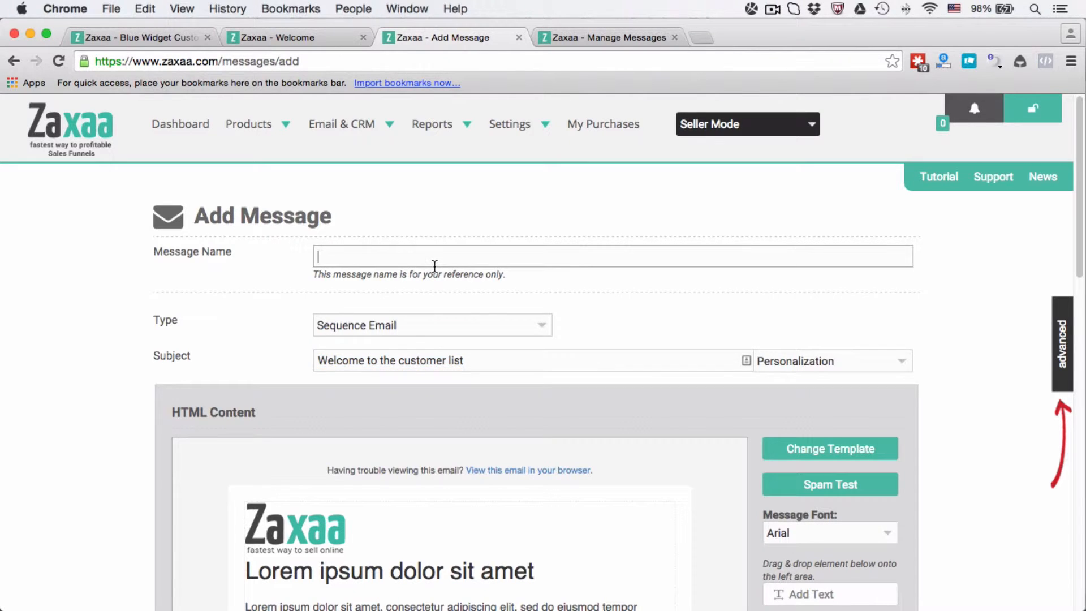
{"action": "key", "text": "super+v"}
Change the email's template to the plain full-width layout, the first one offered
{"action": "scroll", "coordinate": [435, 263], "scroll_direction": "down", "scroll_amount": 3}
{"action": "scroll", "coordinate": [434, 263], "scroll_direction": "down", "scroll_amount": 3}
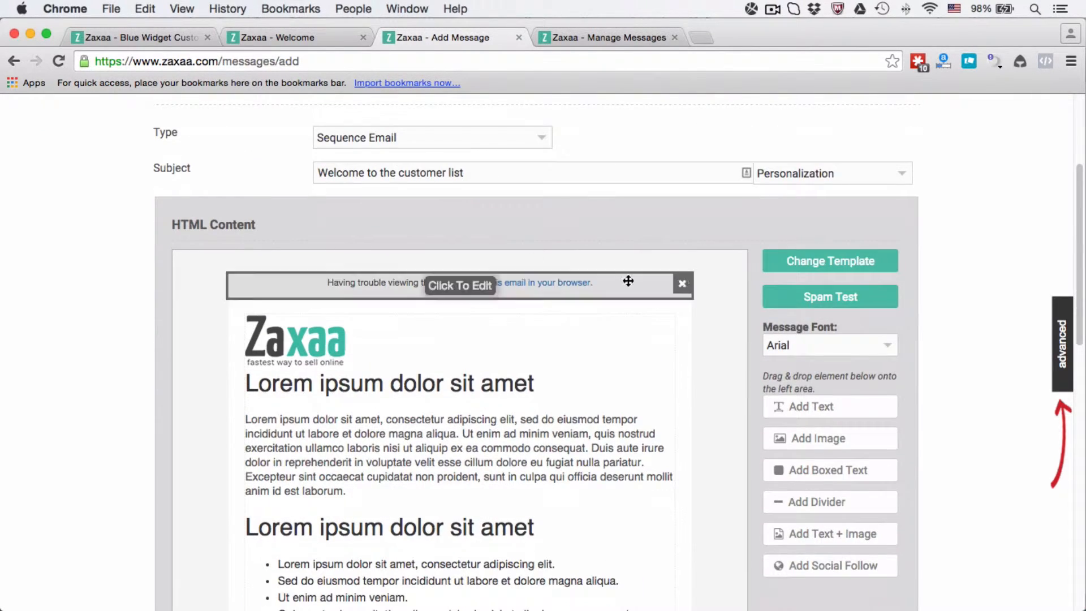
{"action": "left_click", "coordinate": [884, 271]}
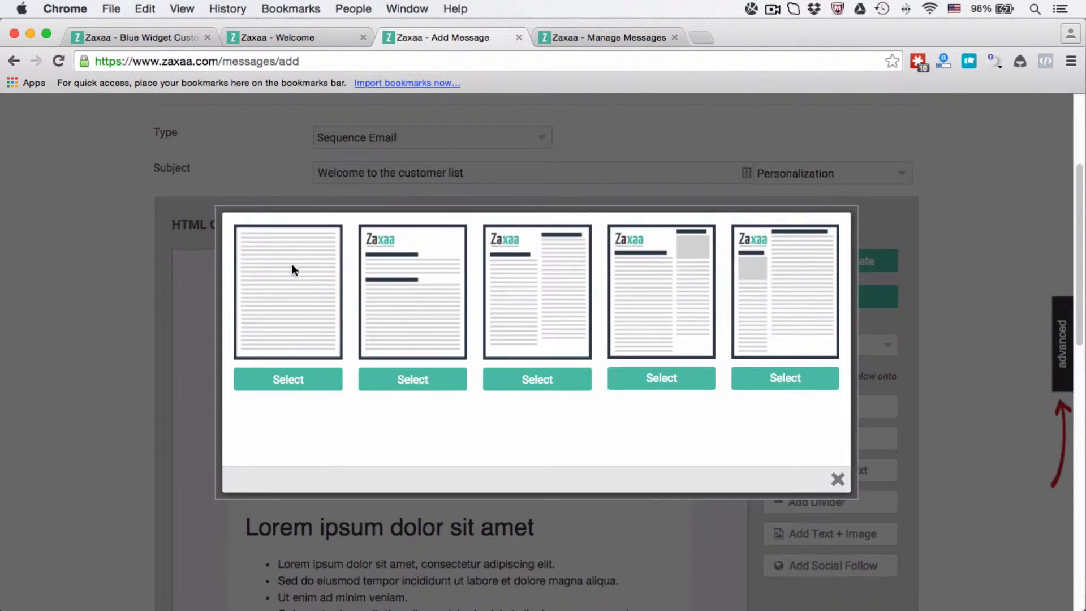
{"action": "left_click", "coordinate": [274, 380]}
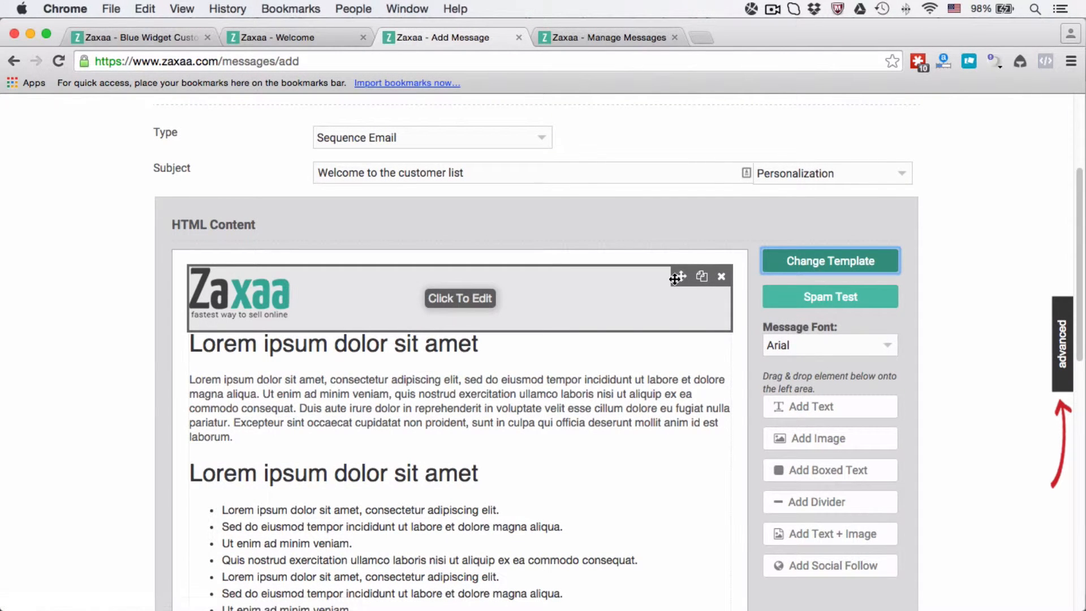
Move the logo element below the first text block and open the logo and text elements for editing
{"action": "left_click_drag", "start_coordinate": [675, 279], "coordinate": [661, 416]}
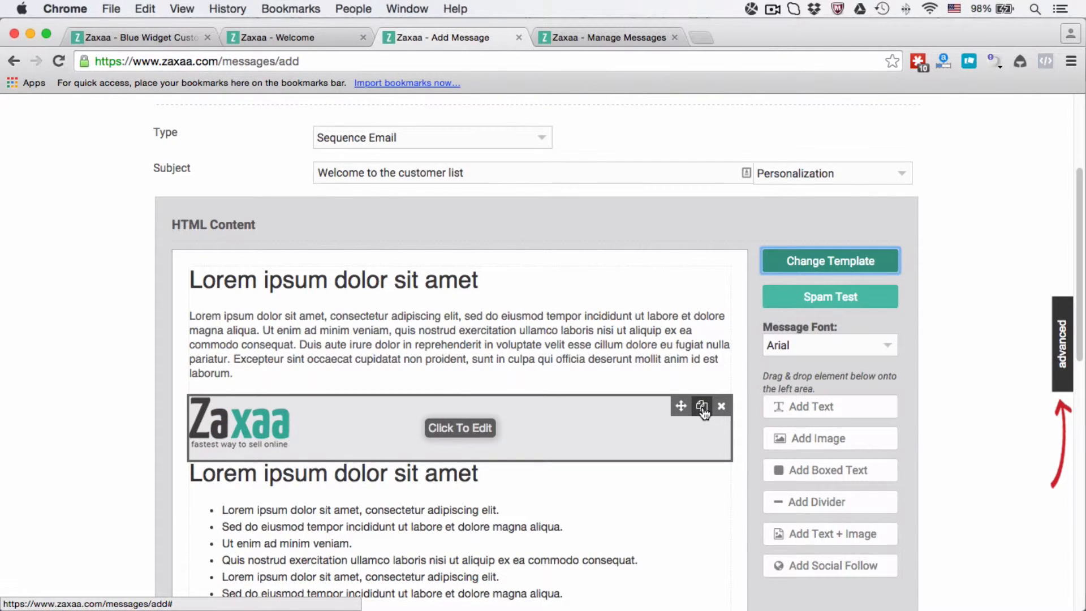
{"action": "left_click", "coordinate": [437, 429]}
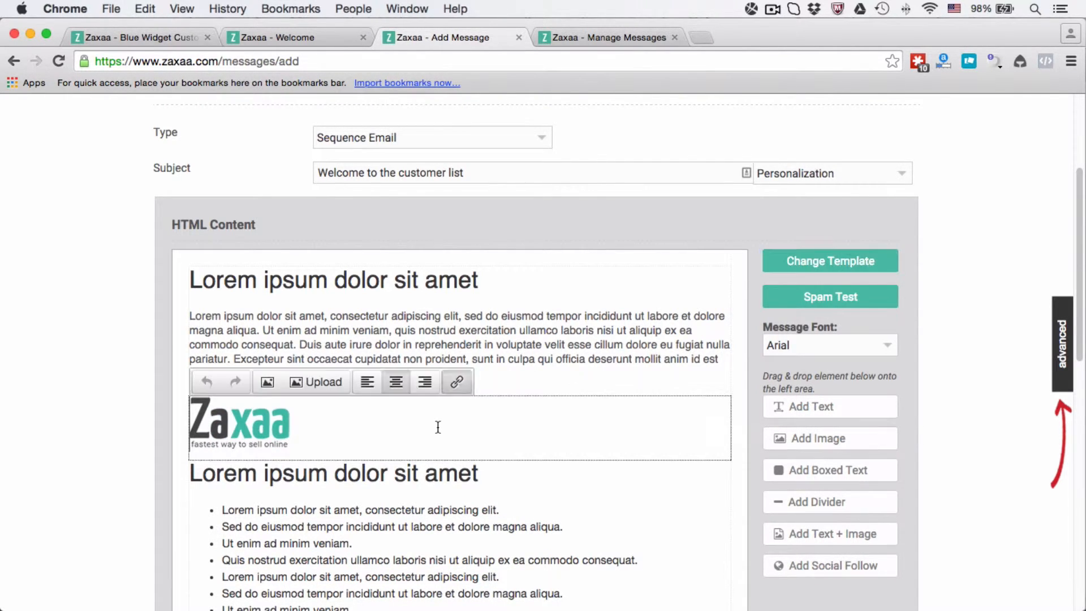
{"action": "left_click", "coordinate": [369, 332]}
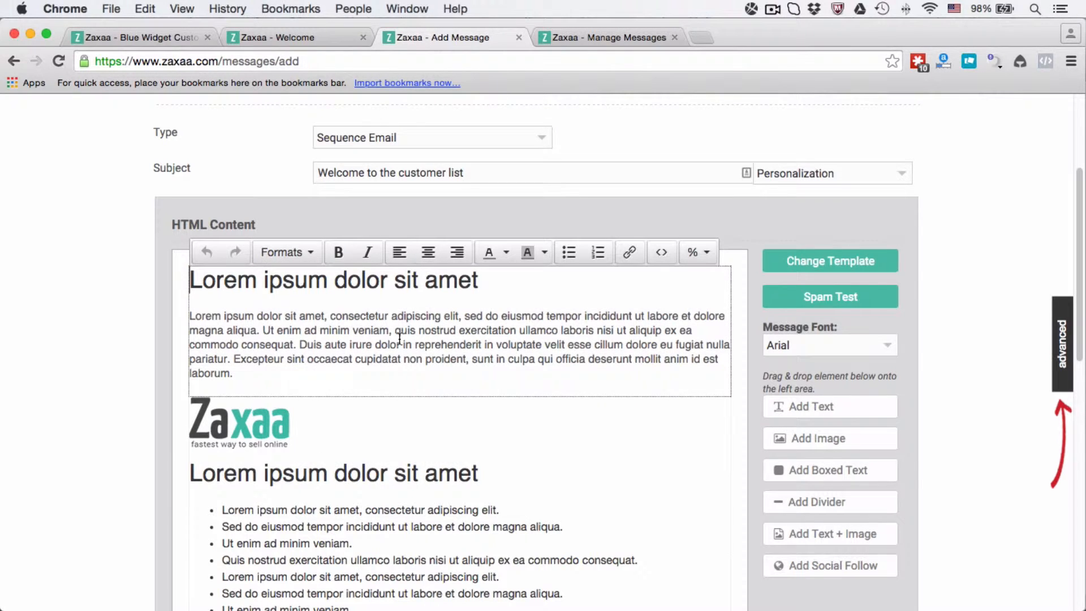
{"action": "left_click", "coordinate": [385, 406]}
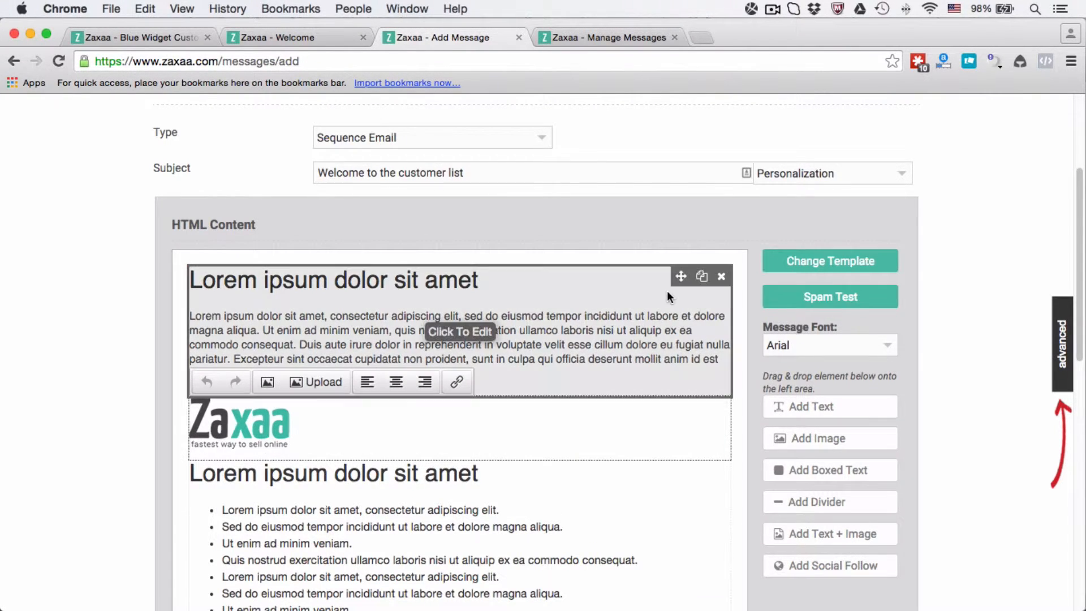
Delete the first text block and the logo image from the email content, accepting both deletions
{"action": "left_click", "coordinate": [721, 277]}
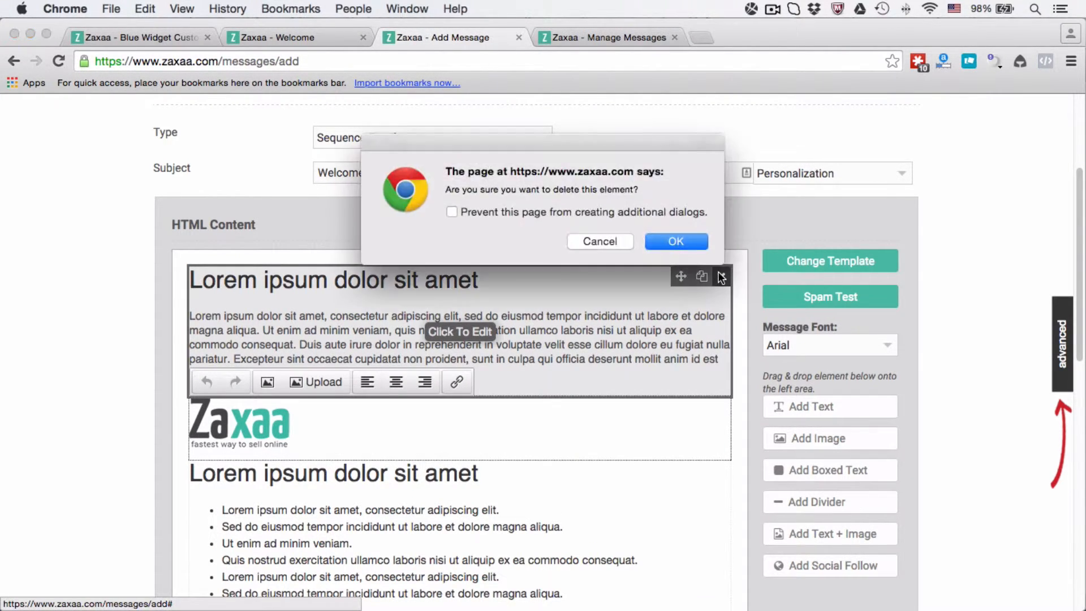
{"action": "key", "text": "Return"}
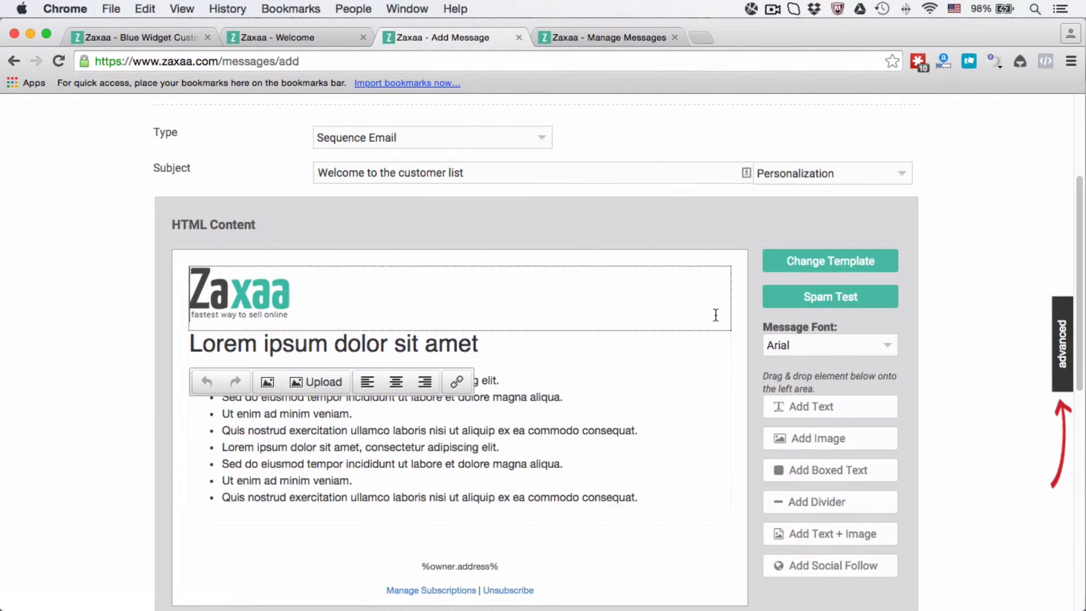
{"action": "left_click", "coordinate": [706, 344]}
{"action": "left_click", "coordinate": [720, 275]}
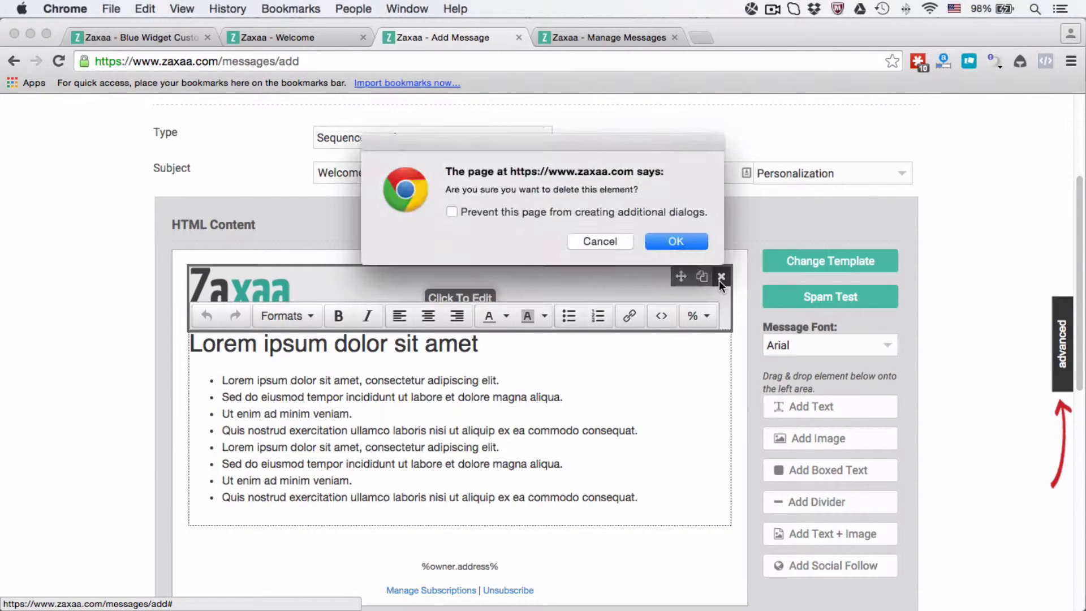
{"action": "key", "text": "Return"}
Clear the placeholder heading and bullet list from the remaining text block
{"action": "left_click", "coordinate": [466, 332]}
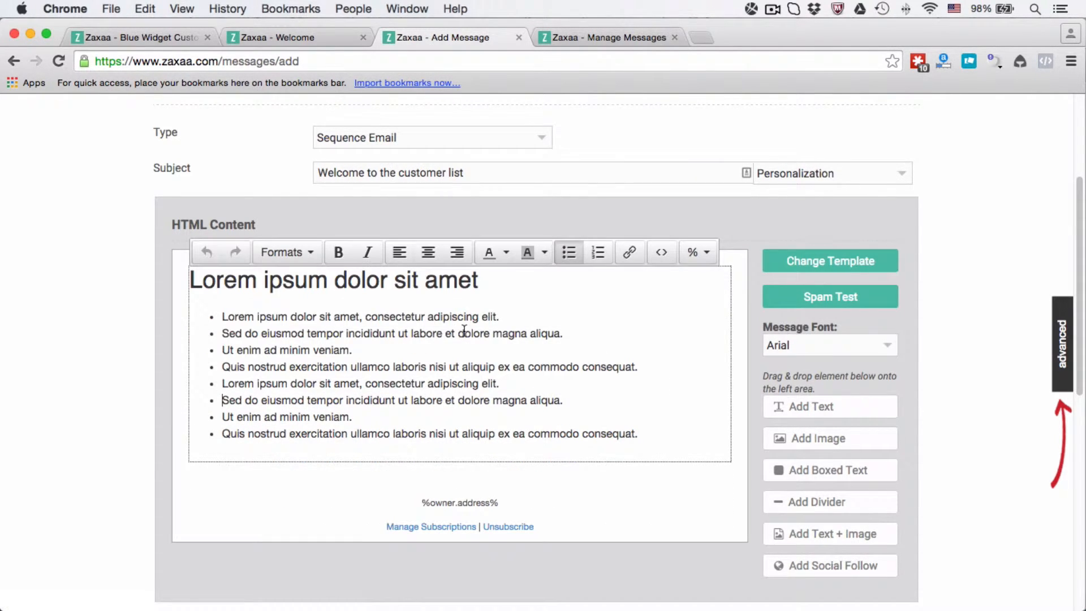
{"action": "left_click", "coordinate": [592, 544]}
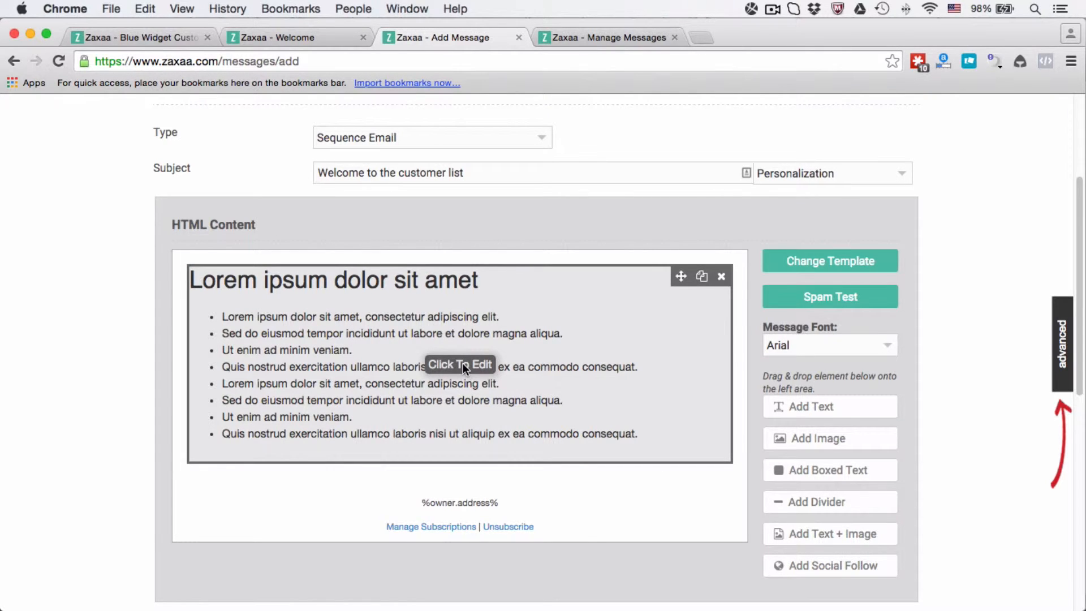
{"action": "left_click", "coordinate": [463, 363]}
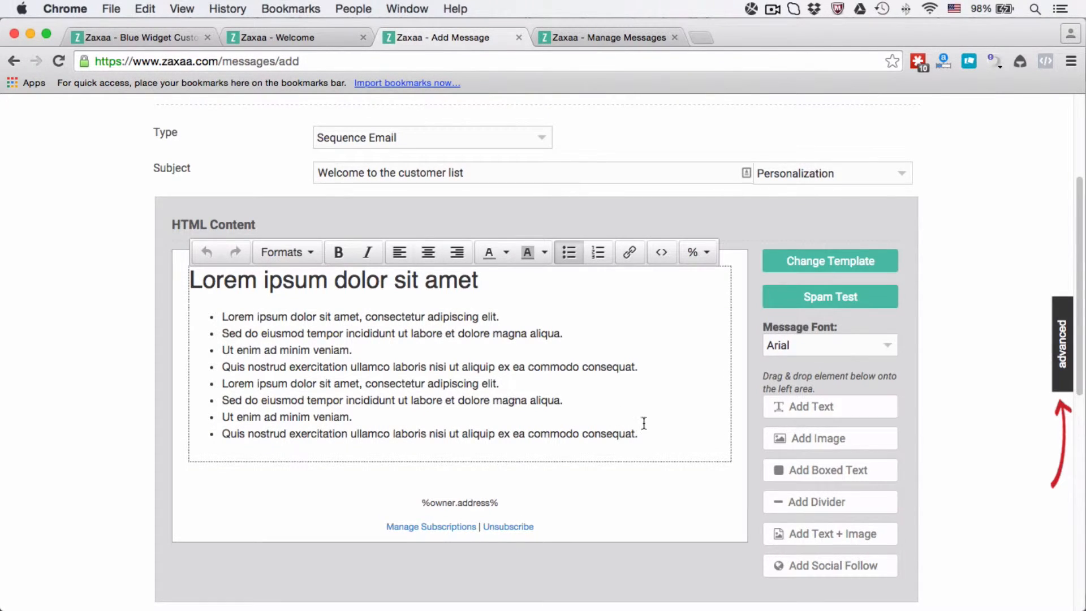
{"action": "left_click_drag", "start_coordinate": [680, 442], "coordinate": [104, 287]}
{"action": "key", "text": "BackSpace"}
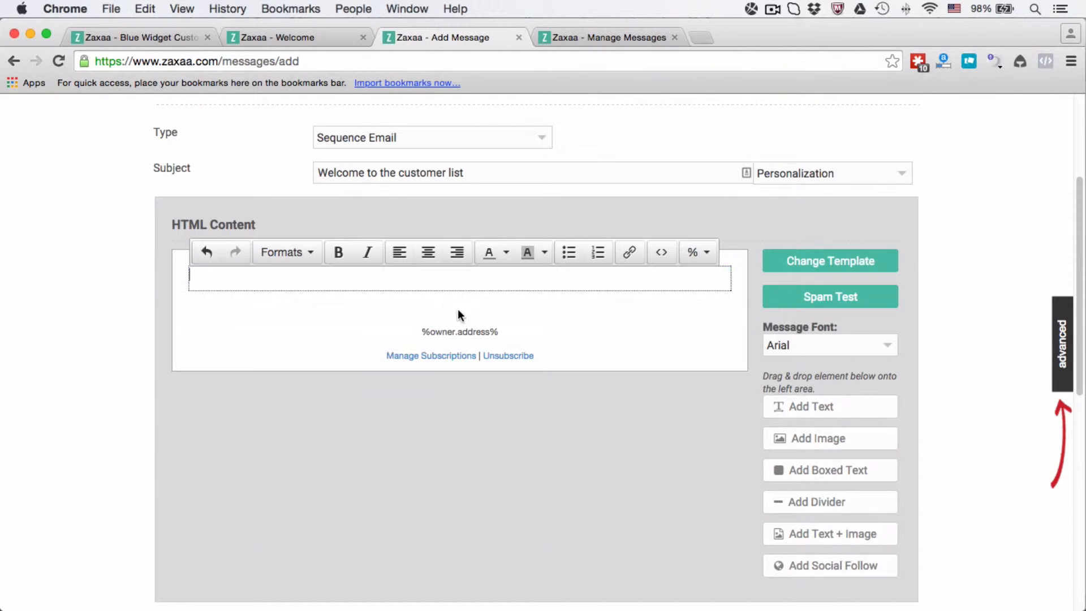
Enter "Email content here." as the text of the emptied block
{"action": "type", "text": "k"}
{"action": "double_click", "coordinate": [259, 279]}
{"action": "type", "text": "Email conte"}
{"action": "key", "text": "BackSpace"}
{"action": "key", "text": "BackSpace"}
{"action": "type", "text": "ntent here."}
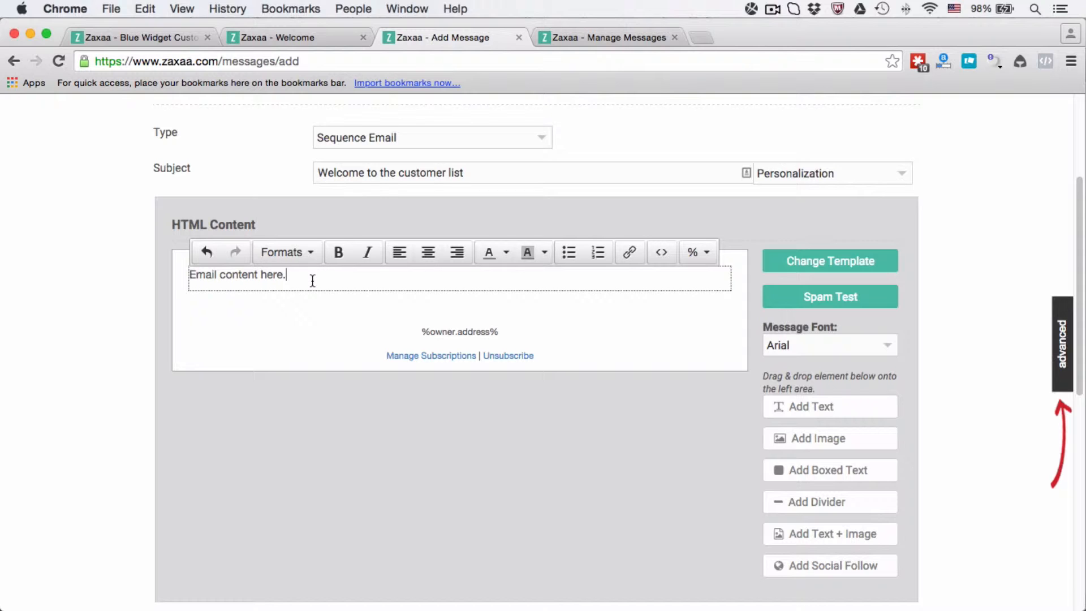
Copy the "Email content here." line and paste it five times below as separate paragraphs
{"action": "key", "text": "super+a"}
{"action": "key", "text": "super+c"}
{"action": "key", "text": "Right"}
{"action": "key", "text": "Return"}
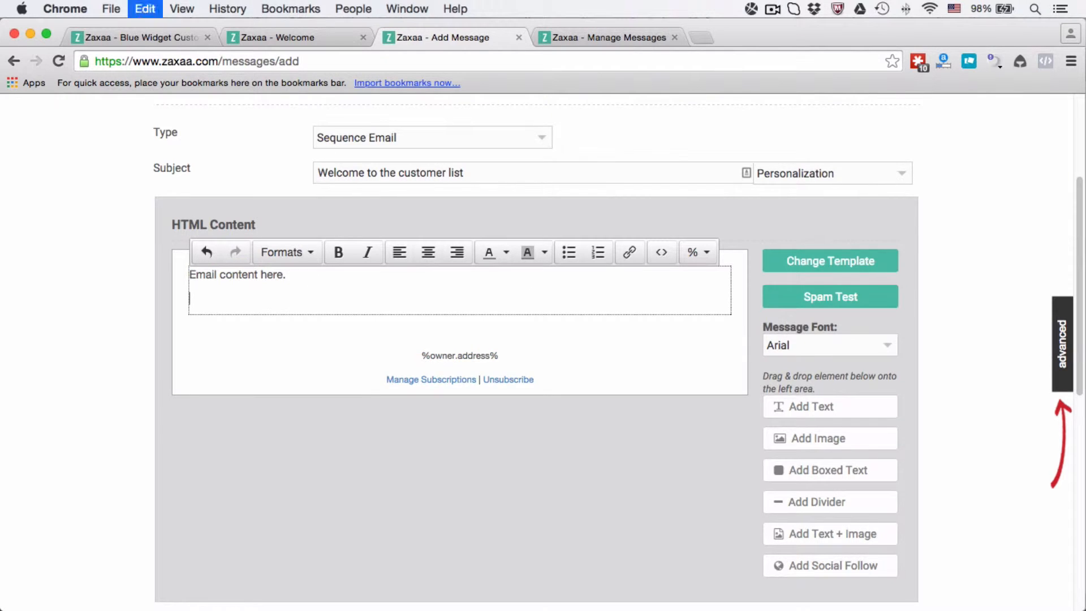
{"action": "key", "text": "super+v"}
{"action": "key", "text": "Return"}
{"action": "key", "text": "super+v"}
{"action": "key", "text": "Return"}
{"action": "key", "text": "super+v"}
{"action": "key", "text": "Return"}
{"action": "key", "text": "super+v"}
{"action": "key", "text": "Return"}
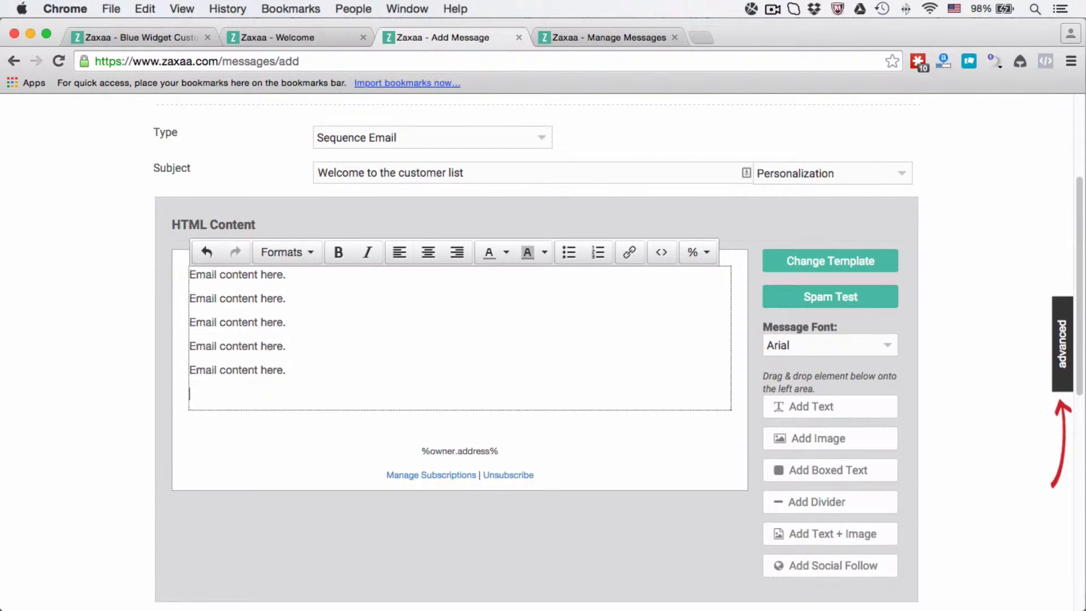
{"action": "key", "text": "super+v"}
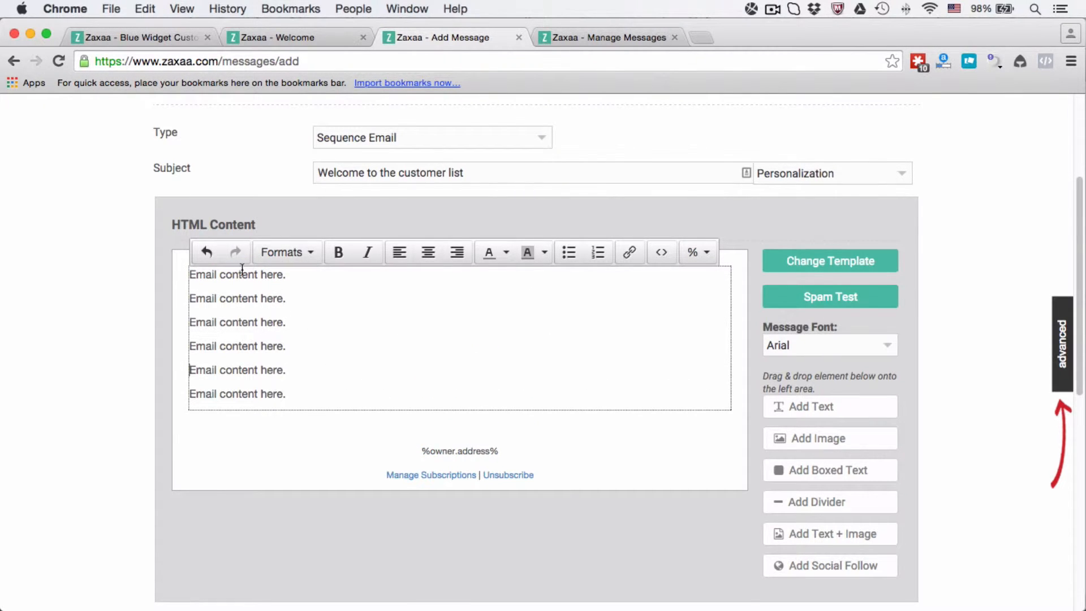
Make the second "Email content here." line bold and center it
{"action": "scroll", "coordinate": [371, 292], "scroll_direction": "down", "scroll_amount": 5}
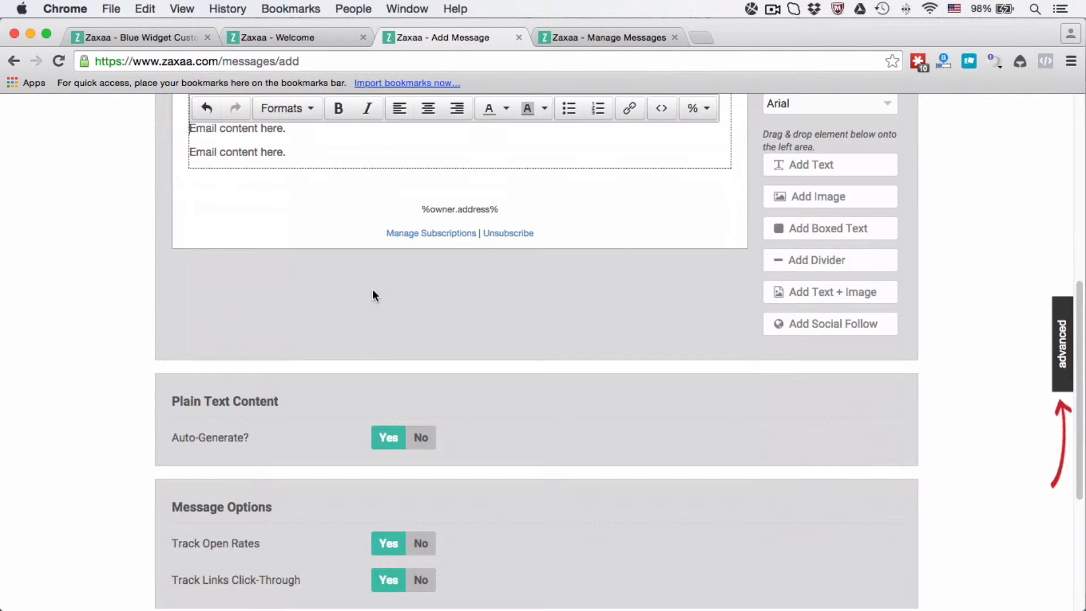
{"action": "scroll", "coordinate": [226, 412], "scroll_direction": "up", "scroll_amount": 4}
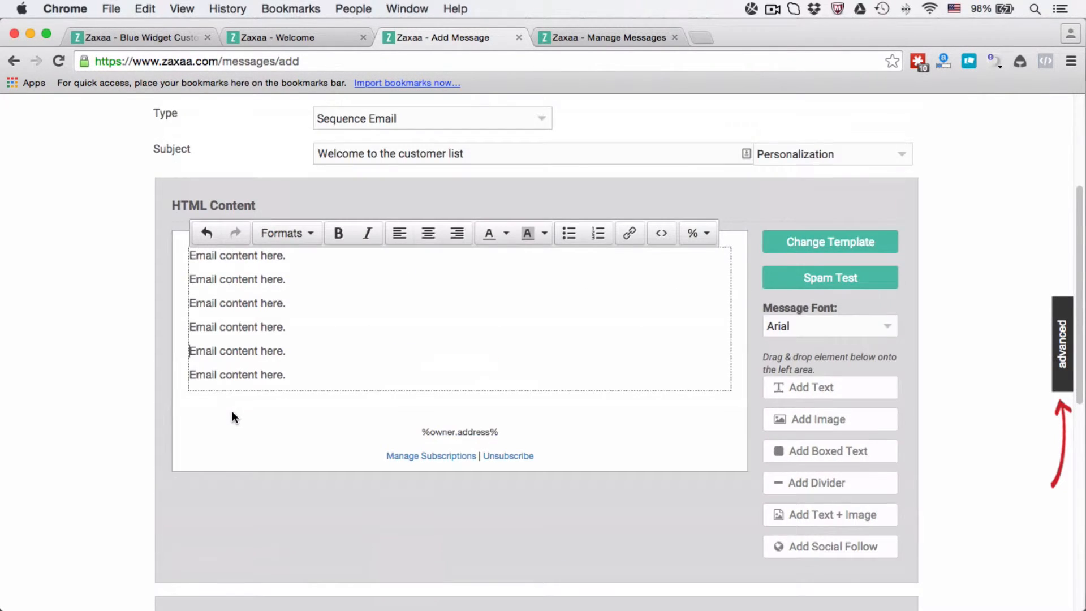
{"action": "scroll", "coordinate": [232, 411], "scroll_direction": "down", "scroll_amount": 1}
{"action": "scroll", "coordinate": [246, 406], "scroll_direction": "down", "scroll_amount": 2}
{"action": "scroll", "coordinate": [267, 456], "scroll_direction": "up", "scroll_amount": 5}
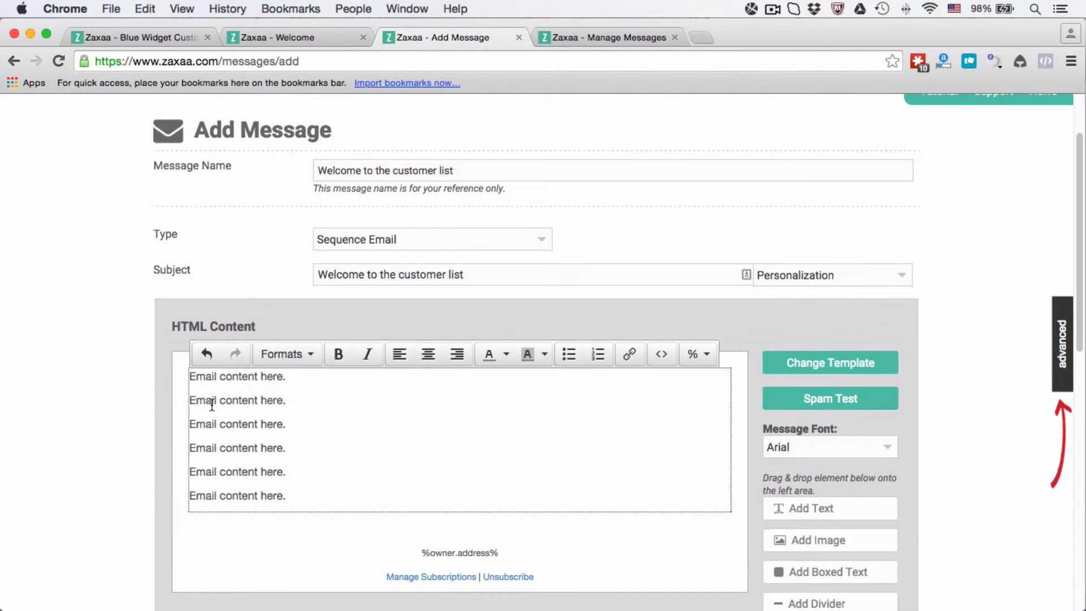
{"action": "left_click_drag", "start_coordinate": [190, 400], "coordinate": [388, 400]}
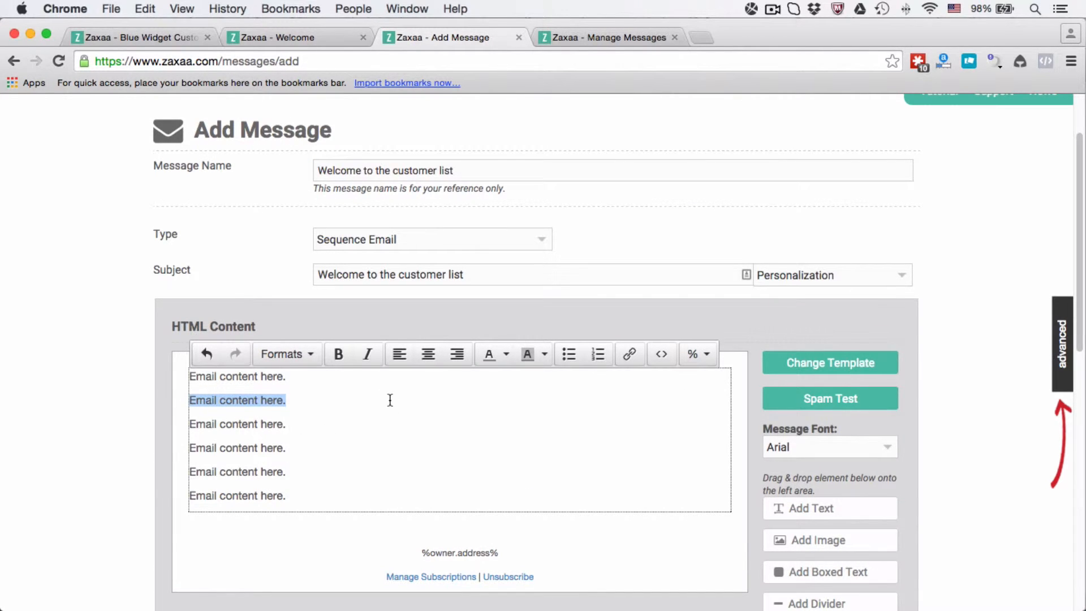
{"action": "left_click", "coordinate": [338, 354]}
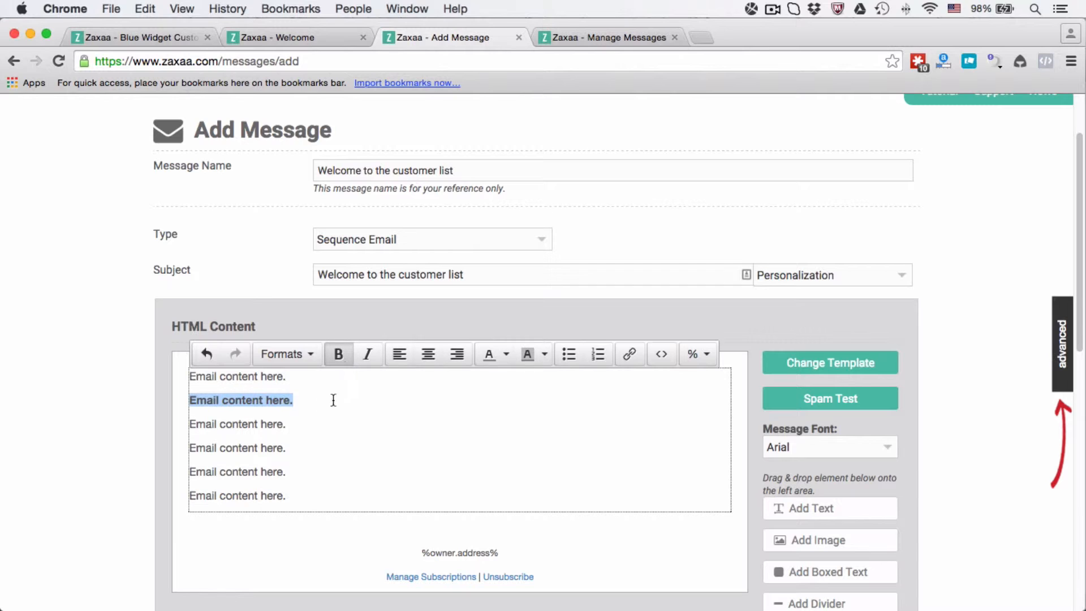
{"action": "left_click", "coordinate": [428, 355]}
Format the third "Email content here." line as Heading 2
{"action": "triple_click", "coordinate": [222, 424]}
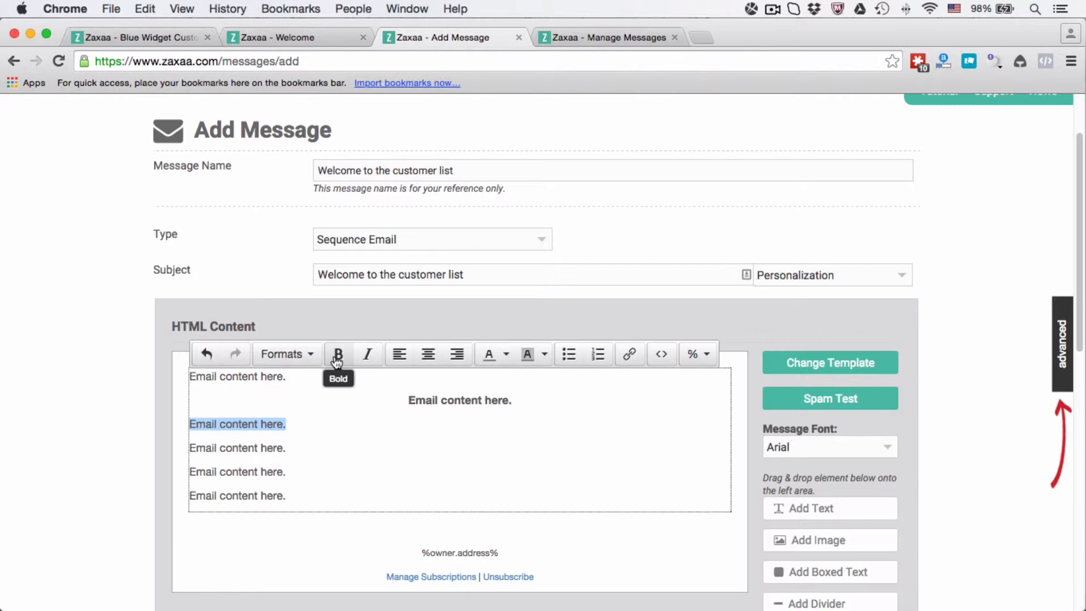
{"action": "left_click", "coordinate": [313, 355]}
{"action": "mouse_move", "coordinate": [337, 434]}
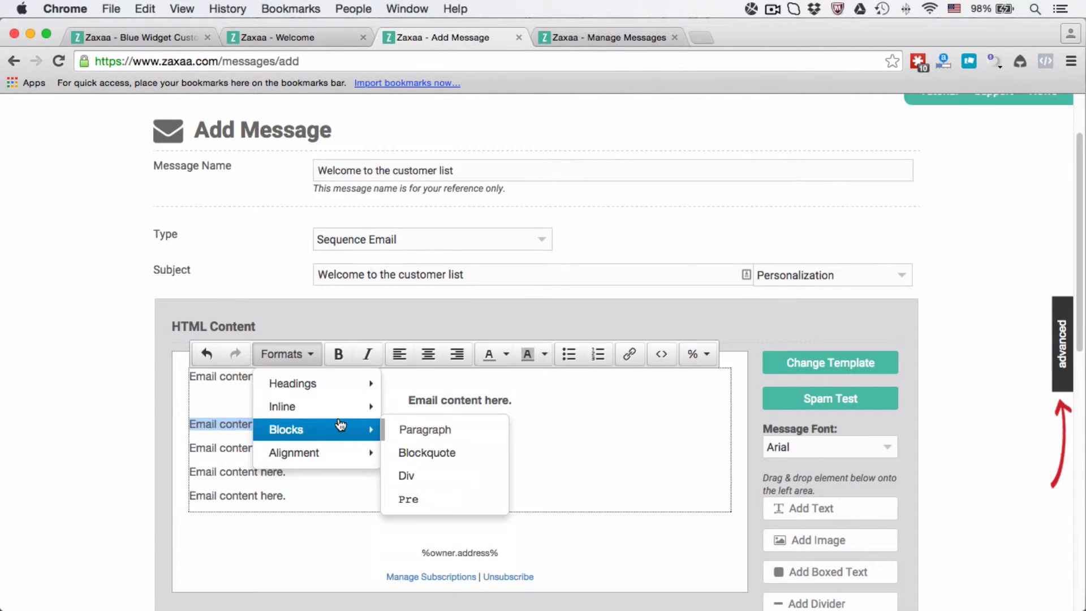
{"action": "mouse_move", "coordinate": [358, 384]}
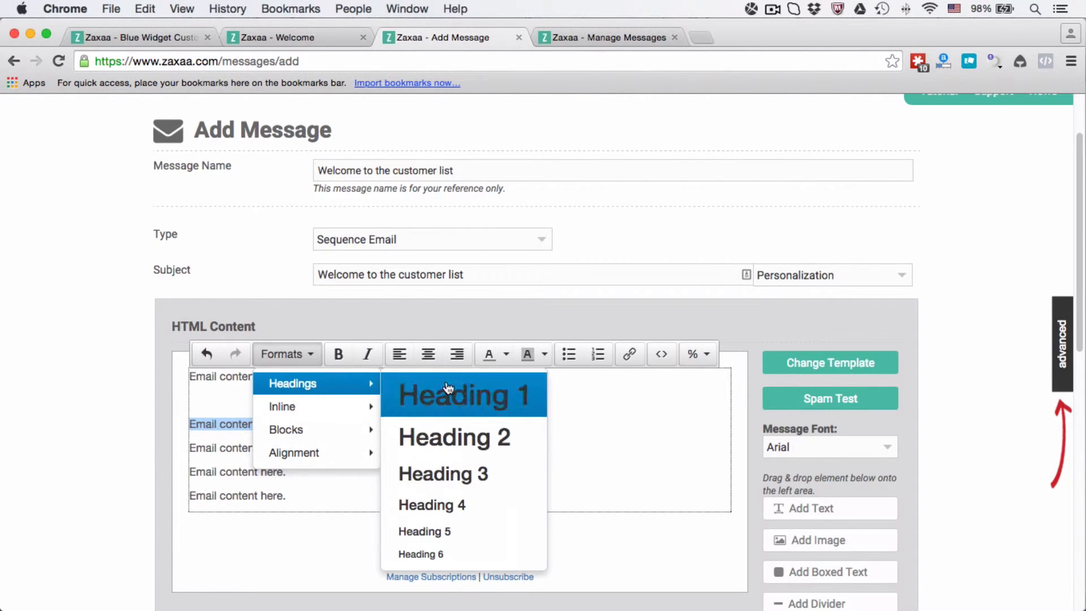
{"action": "left_click", "coordinate": [448, 429]}
{"action": "left_click", "coordinate": [465, 424]}
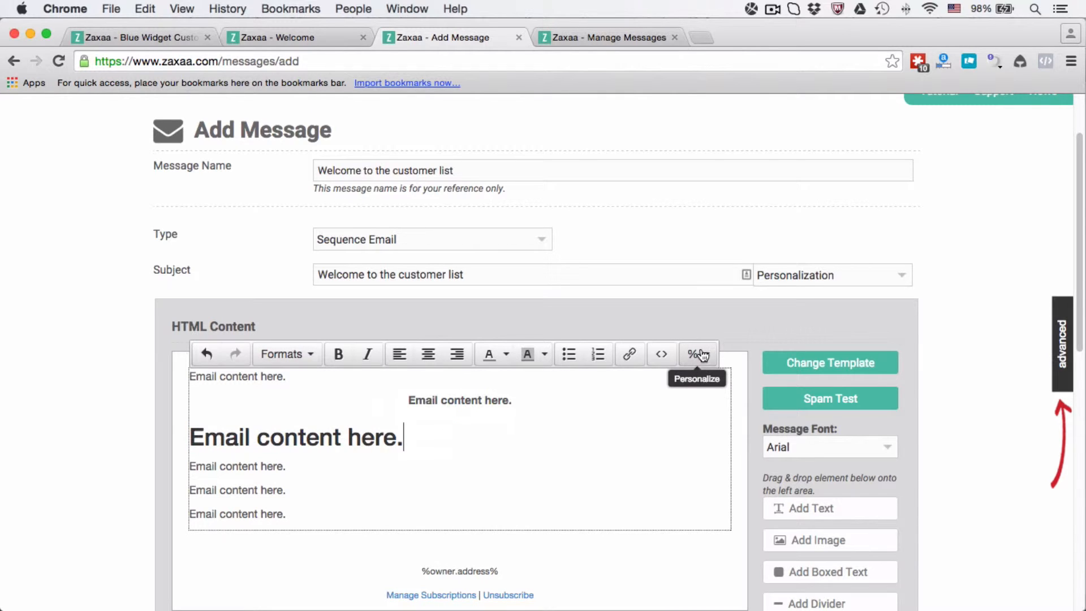
Examine the Personalization fields available for the subject line, from contact info to address and phone fields
{"action": "left_click", "coordinate": [804, 274]}
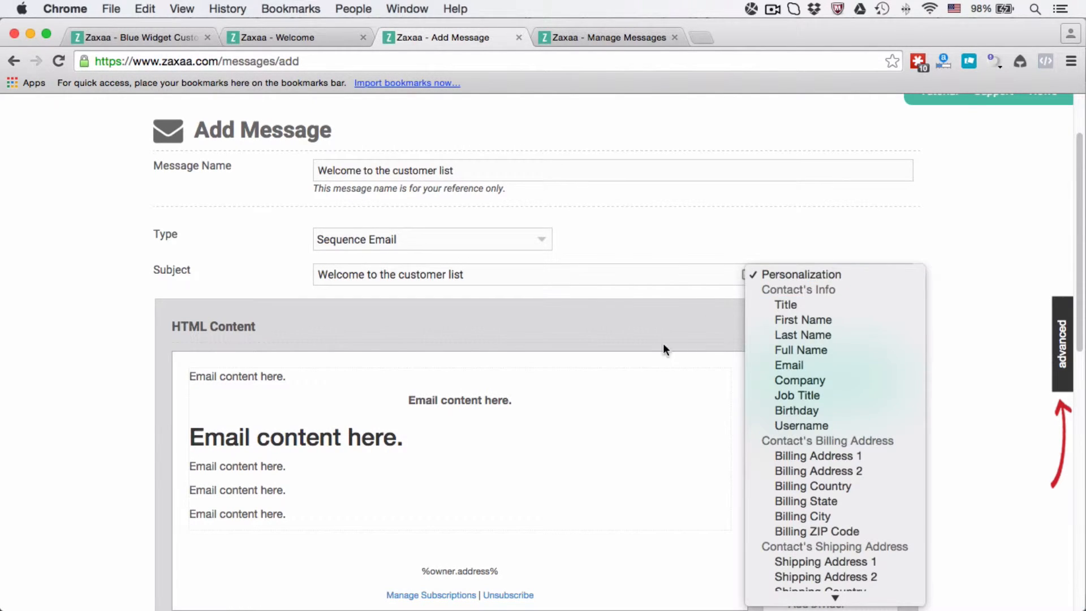
{"action": "left_click", "coordinate": [645, 300]}
{"action": "left_click", "coordinate": [827, 281]}
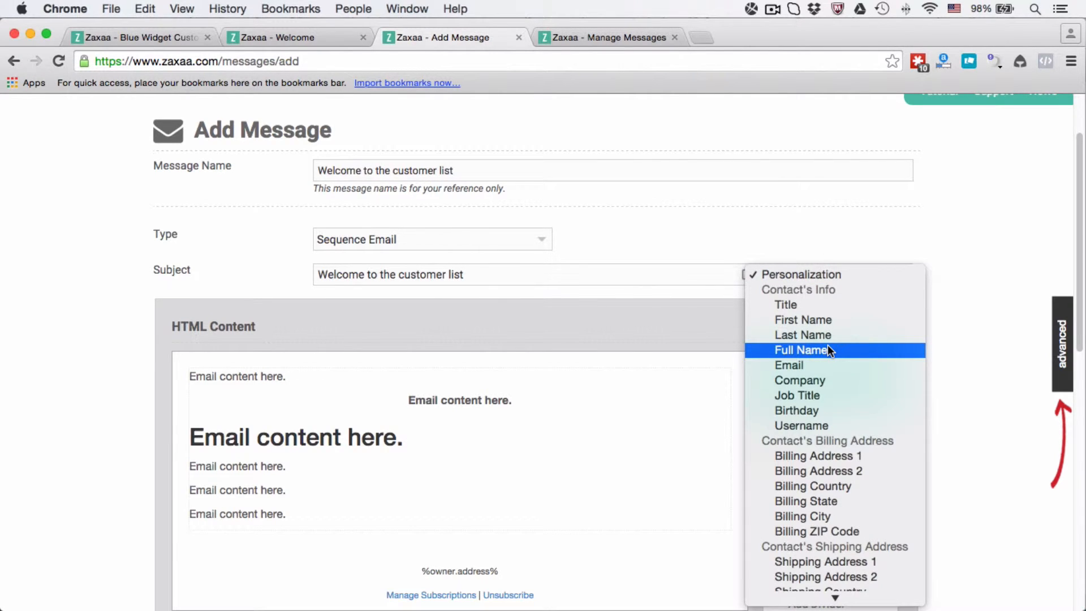
{"action": "scroll", "coordinate": [827, 344], "scroll_direction": "down", "scroll_amount": 5}
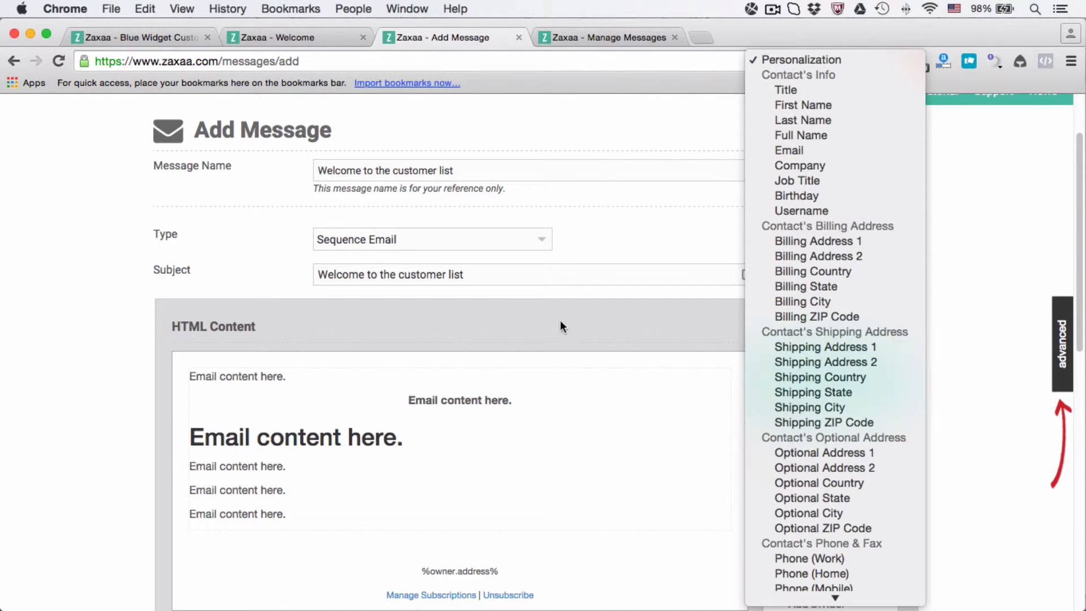
Add two empty lines below the fourth "Email content here." line and insert the contact's First Name personalization field there
{"action": "left_click", "coordinate": [529, 308]}
{"action": "left_click", "coordinate": [338, 396]}
{"action": "left_click", "coordinate": [507, 440]}
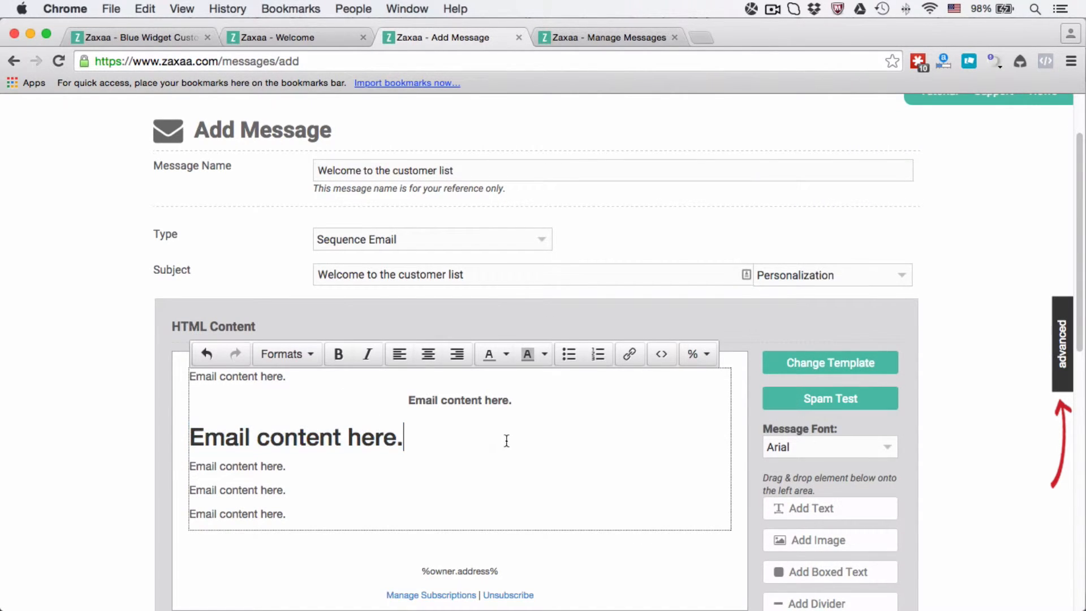
{"action": "left_click", "coordinate": [496, 472]}
{"action": "key", "text": "Return"}
{"action": "key", "text": "Return"}
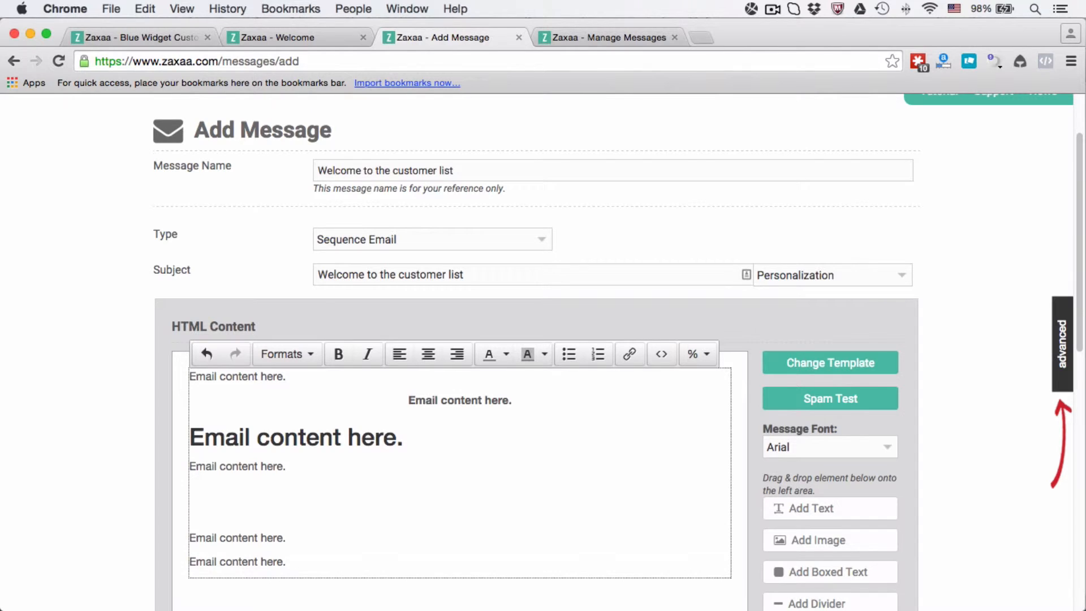
{"action": "scroll", "coordinate": [458, 497], "scroll_direction": "down", "scroll_amount": 3}
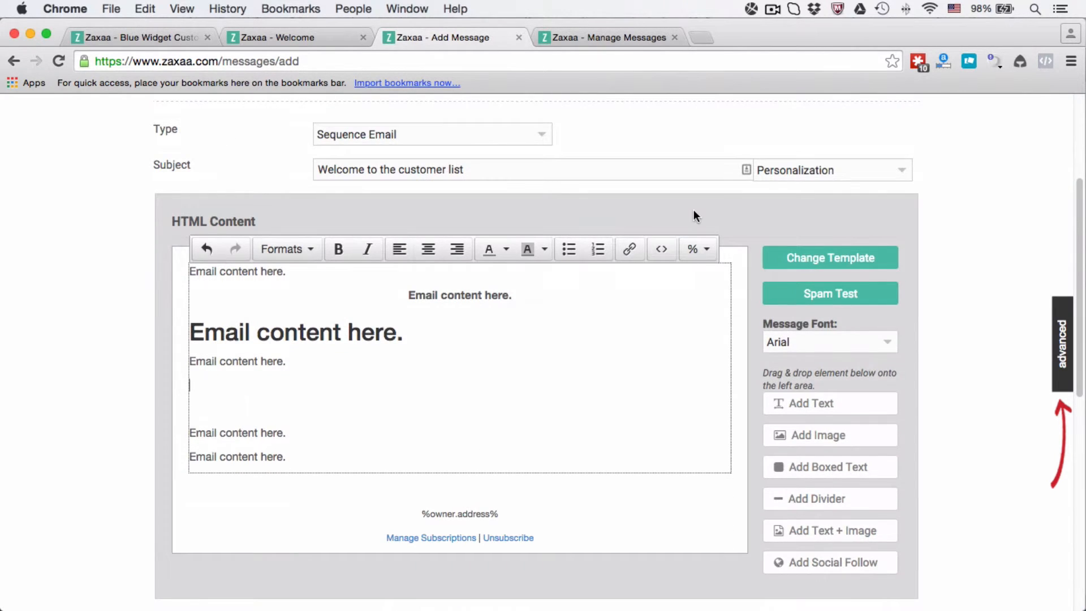
{"action": "left_click", "coordinate": [712, 249]}
{"action": "mouse_move", "coordinate": [764, 278]}
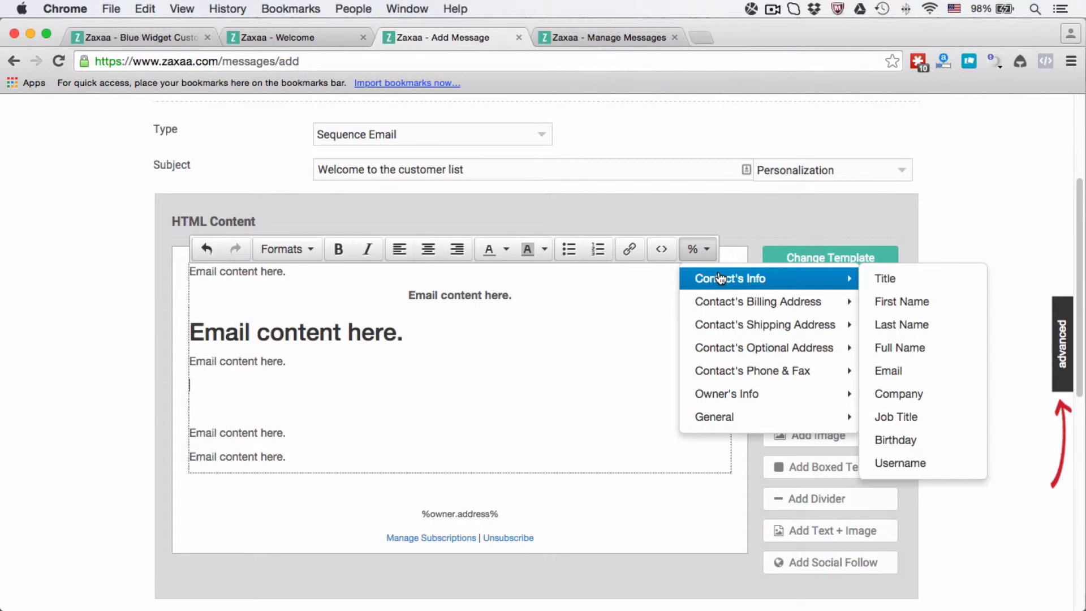
{"action": "left_click", "coordinate": [965, 303]}
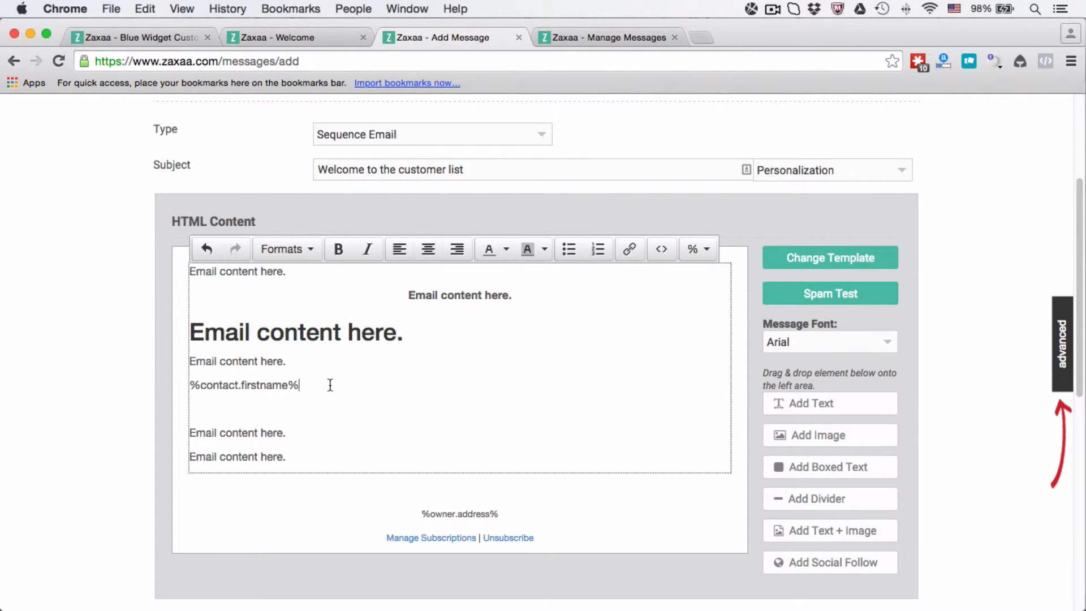
Add the greeting "Hi" in front of the %contact.firstname% placeholder in the email body
{"action": "left_click_drag", "start_coordinate": [330, 384], "coordinate": [166, 378]}
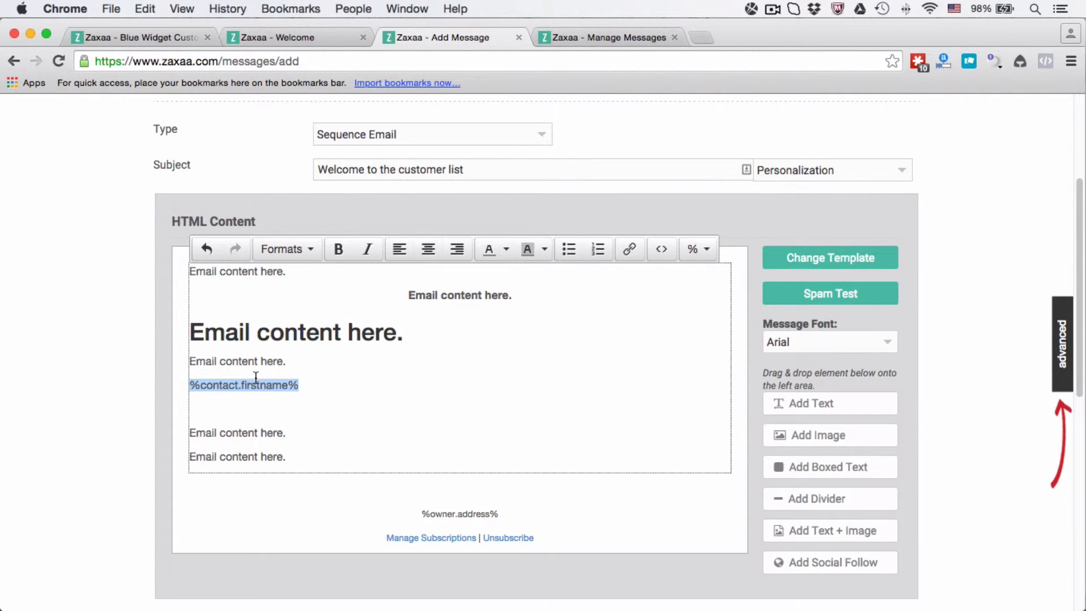
{"action": "left_click", "coordinate": [499, 382]}
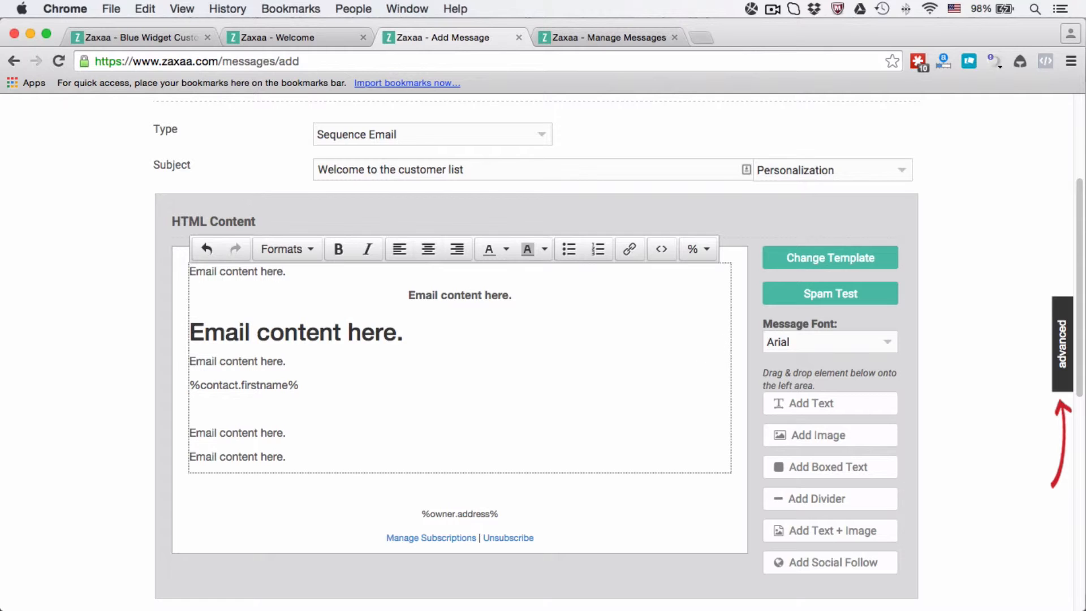
{"action": "type", "text": "Hi"}
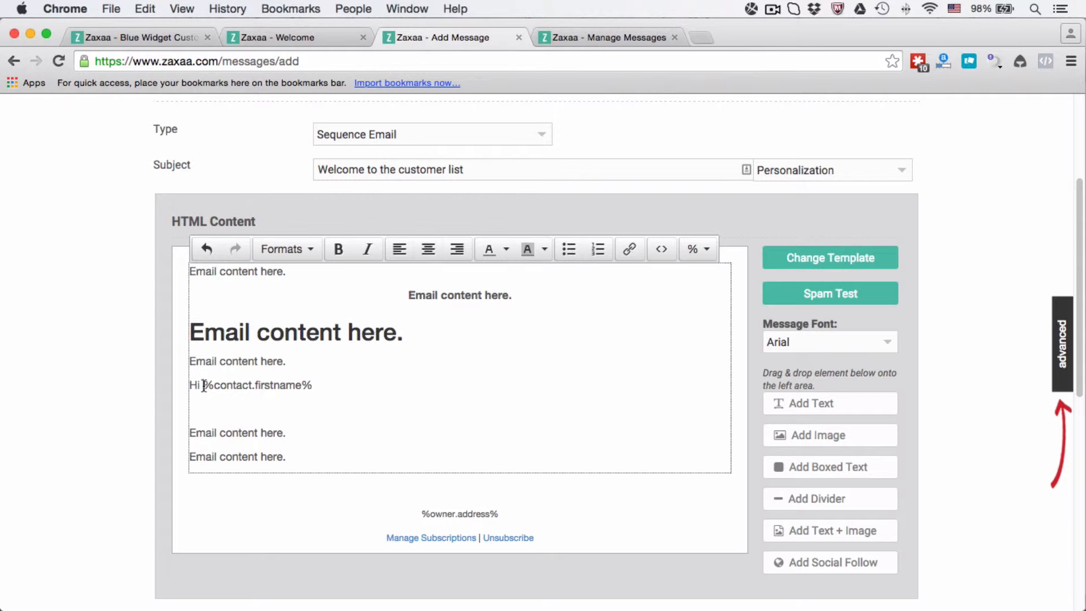
{"action": "left_click_drag", "start_coordinate": [204, 385], "coordinate": [307, 385]}
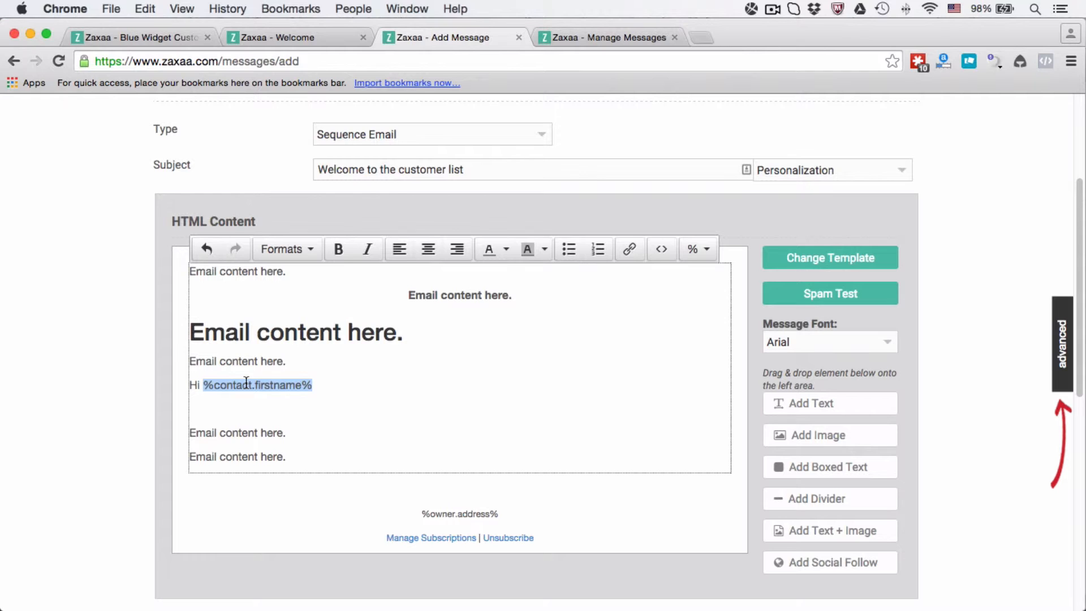
{"action": "left_click", "coordinate": [210, 385]}
{"action": "left_click", "coordinate": [338, 411]}
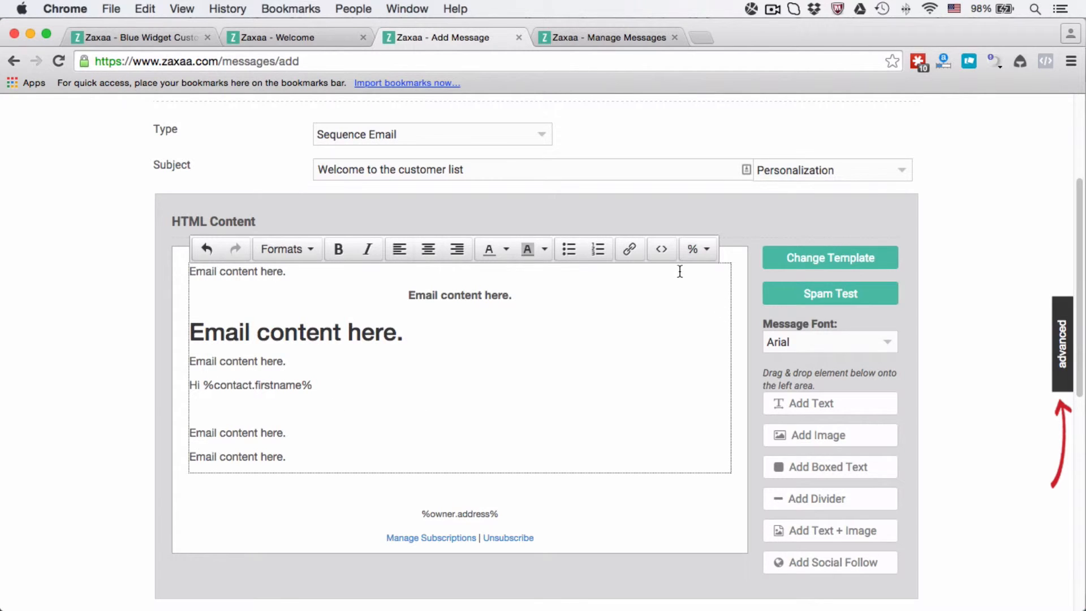
Examine the personalization field categories offered for the email body and for the subject line
{"action": "left_click", "coordinate": [698, 249]}
{"action": "mouse_move", "coordinate": [736, 350]}
{"action": "scroll", "coordinate": [737, 349], "scroll_direction": "down", "scroll_amount": 1}
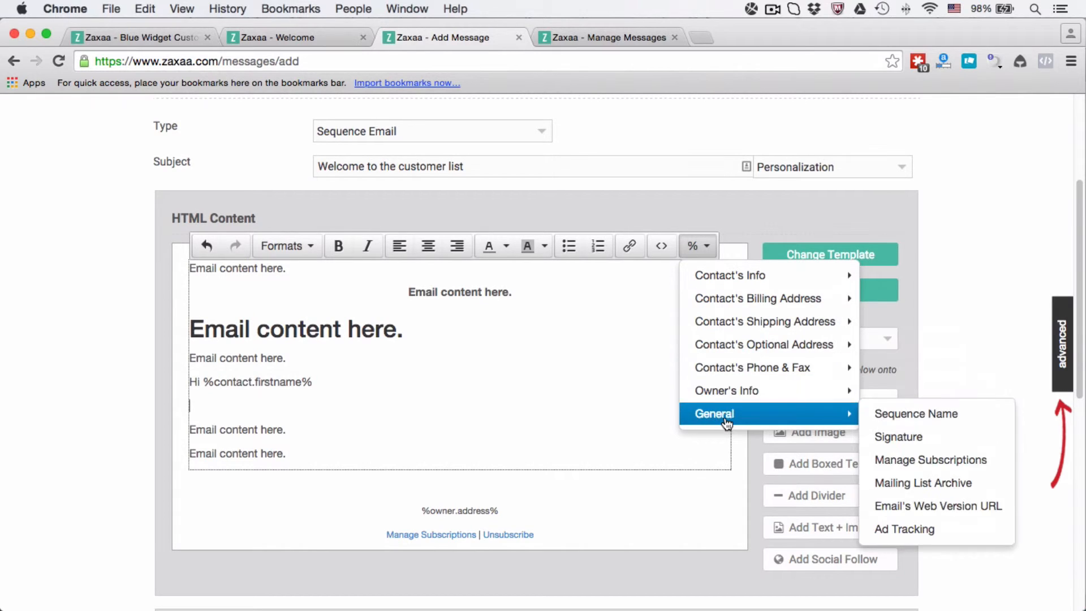
{"action": "mouse_move", "coordinate": [737, 289]}
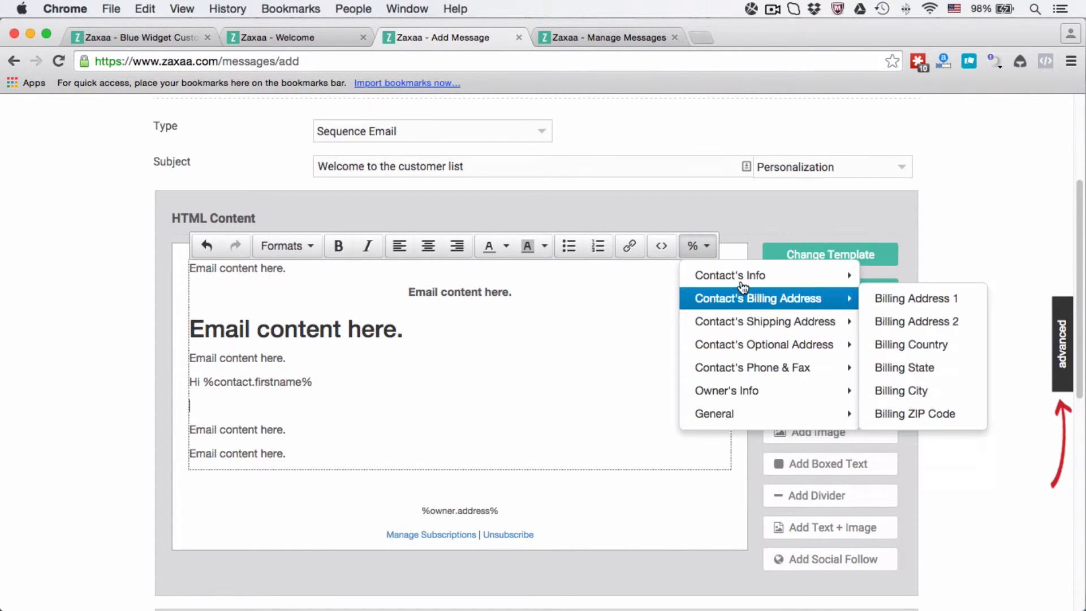
{"action": "left_click", "coordinate": [413, 395]}
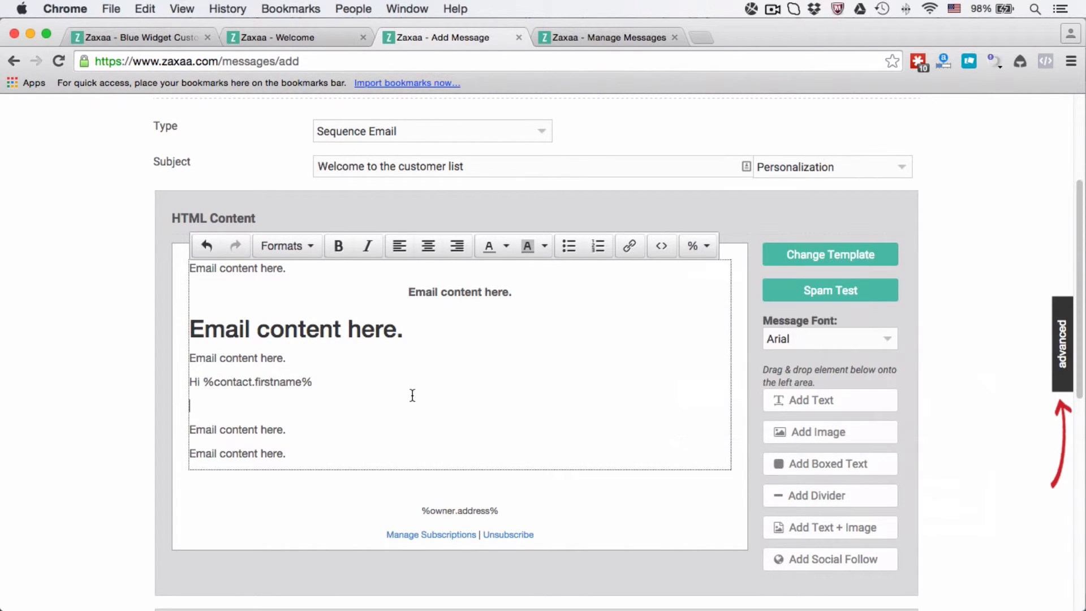
{"action": "left_click", "coordinate": [851, 170]}
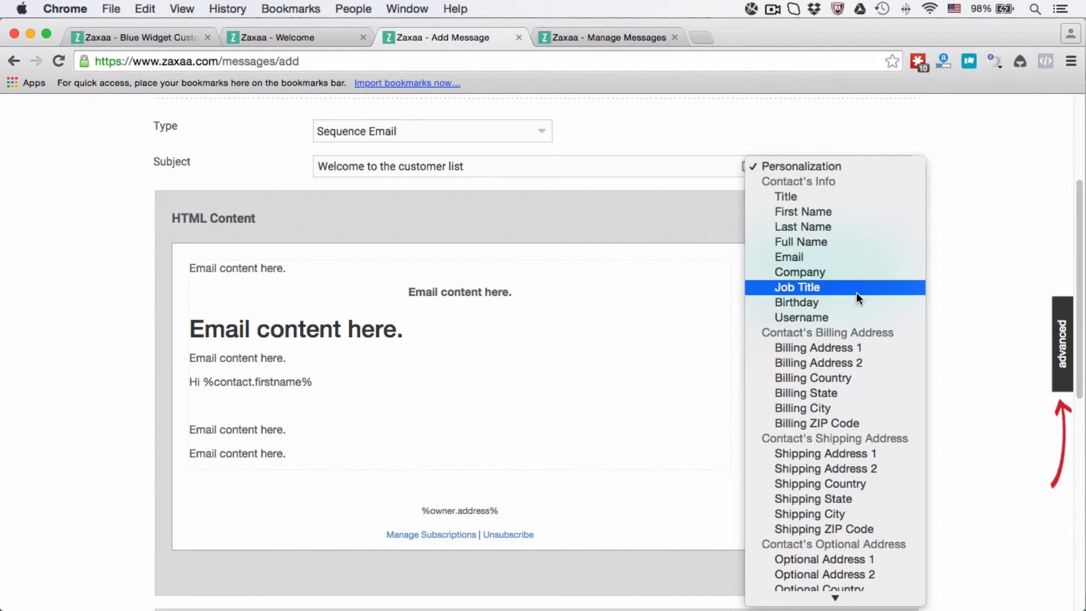
{"action": "left_click", "coordinate": [667, 166]}
{"action": "left_click", "coordinate": [515, 347]}
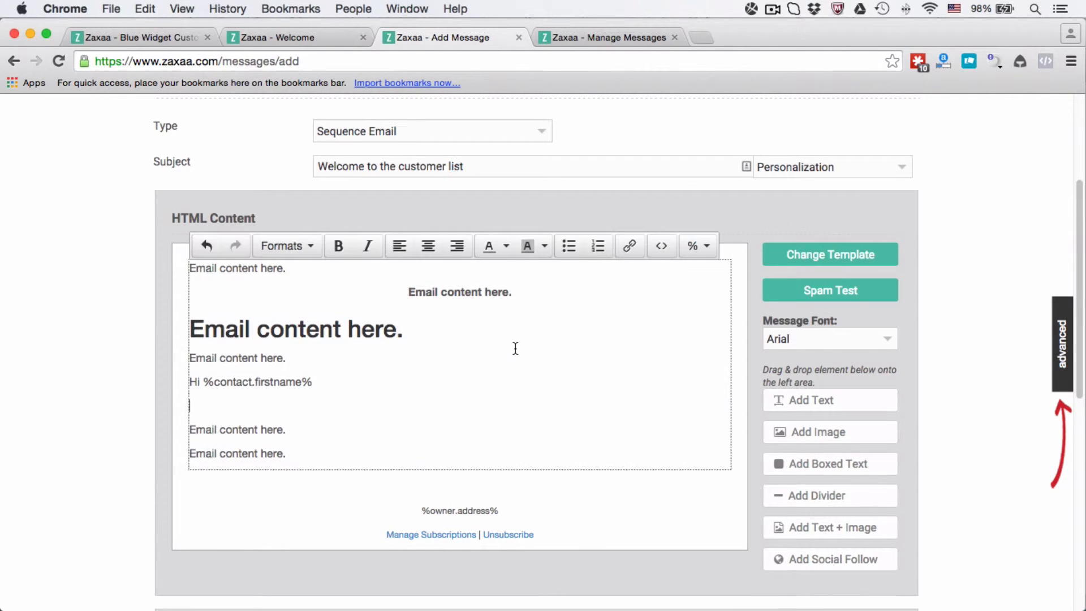
Review the fonts available for the message text
{"action": "scroll", "coordinate": [515, 346], "scroll_direction": "down", "scroll_amount": 3}
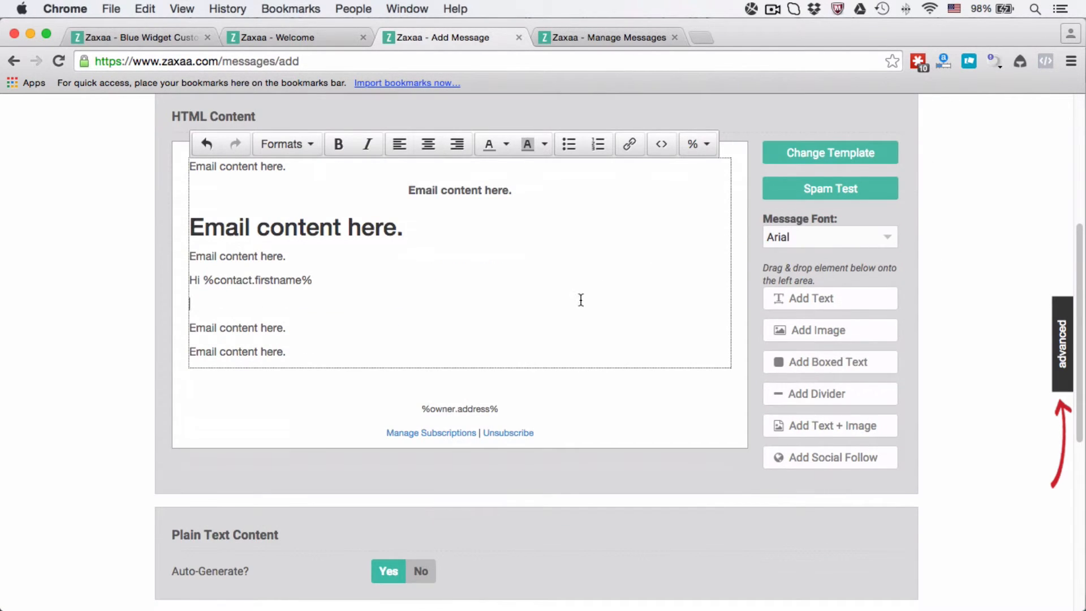
{"action": "left_click", "coordinate": [888, 238]}
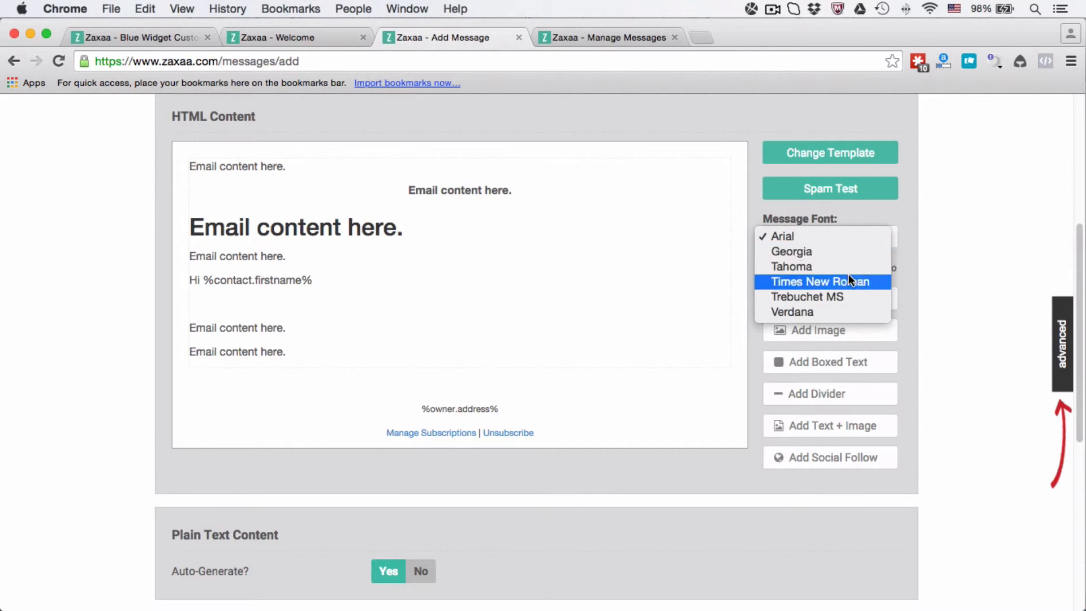
{"action": "left_click", "coordinate": [978, 249]}
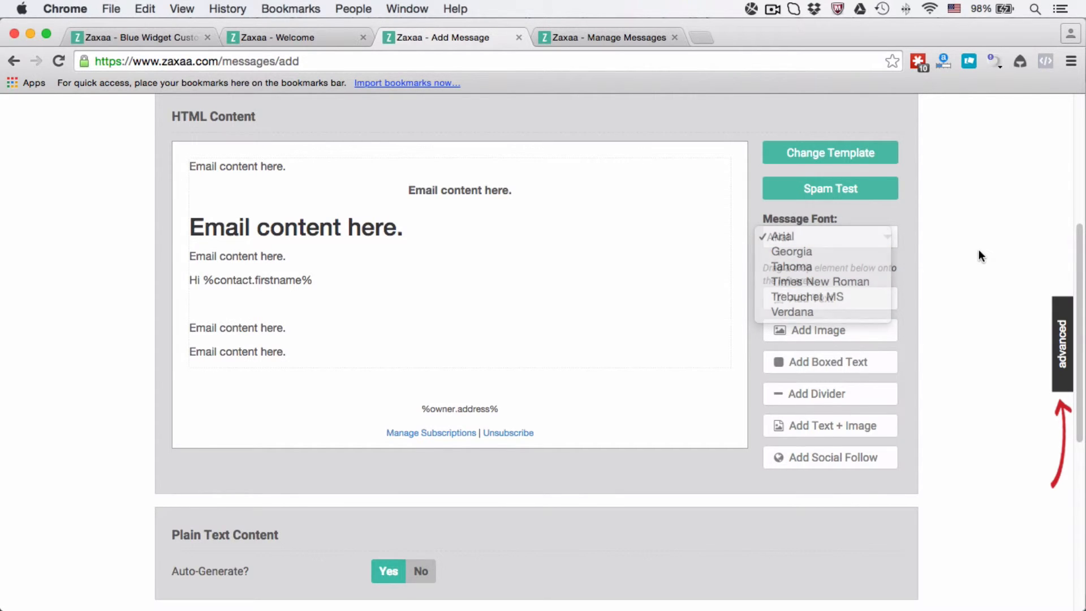
Add a text element and an image element below the email content, with a divider above the new text
{"action": "left_click_drag", "start_coordinate": [800, 297], "coordinate": [587, 388]}
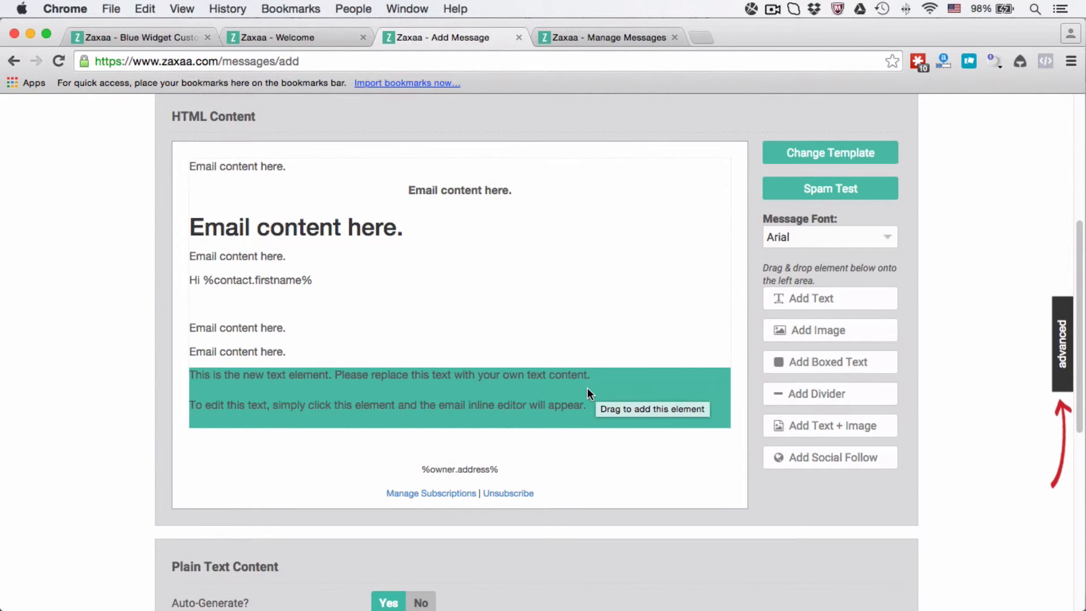
{"action": "left_click_drag", "start_coordinate": [850, 334], "coordinate": [617, 445]}
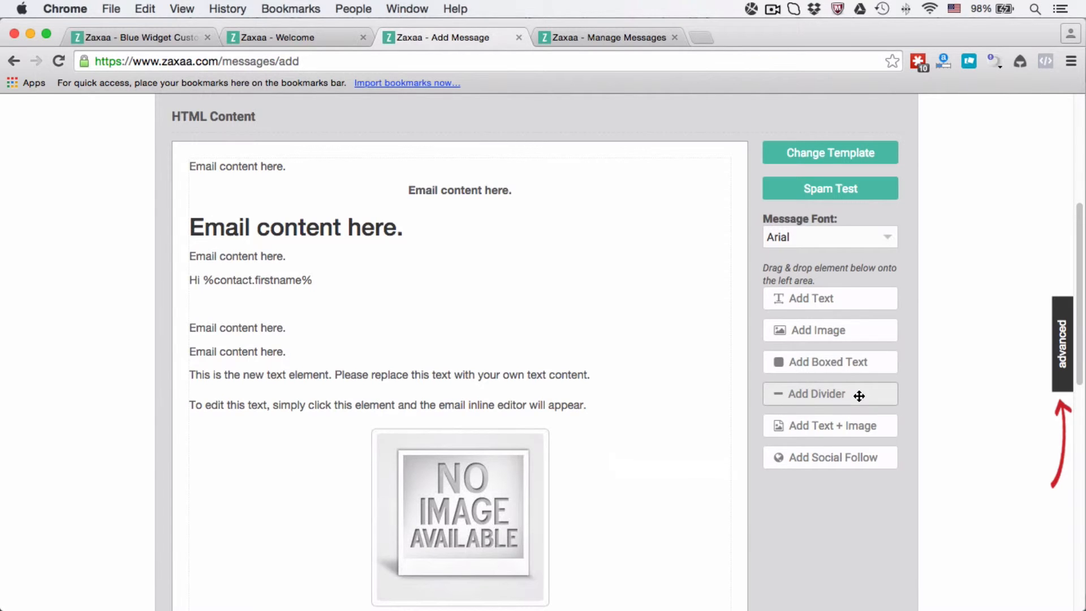
{"action": "left_click_drag", "start_coordinate": [849, 392], "coordinate": [560, 389]}
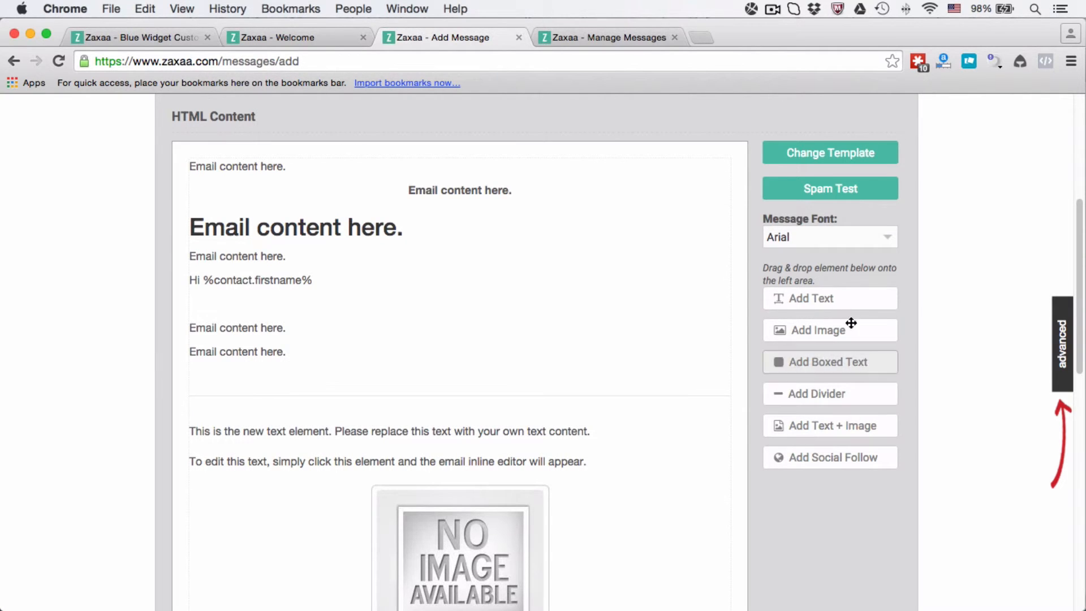
Delete the divider, the new text element and the placeholder image from the email content
{"action": "scroll", "coordinate": [863, 325], "scroll_direction": "down", "scroll_amount": 5}
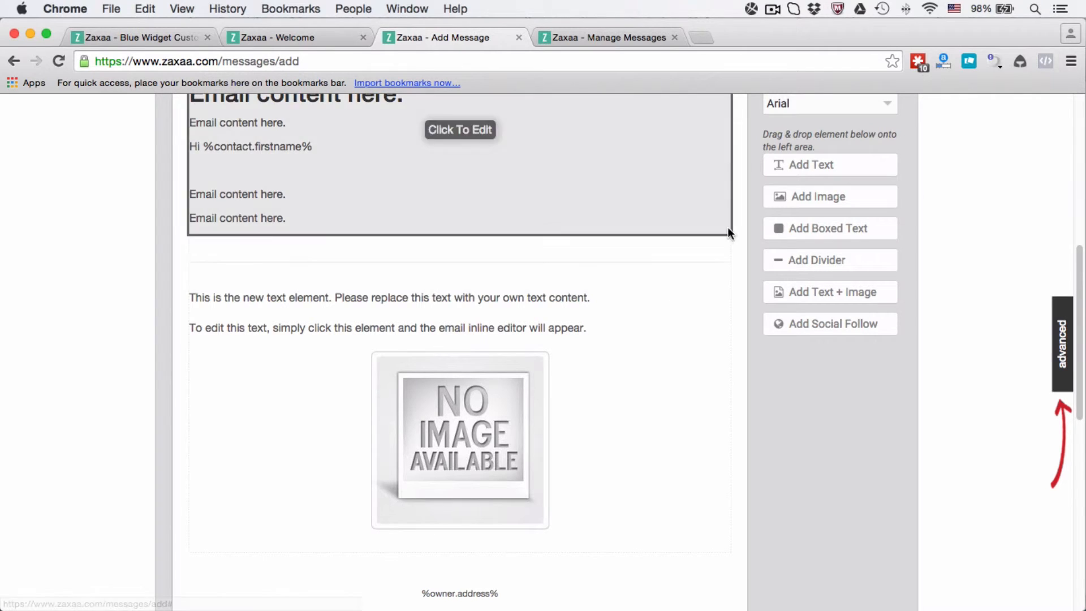
{"action": "left_click", "coordinate": [723, 245]}
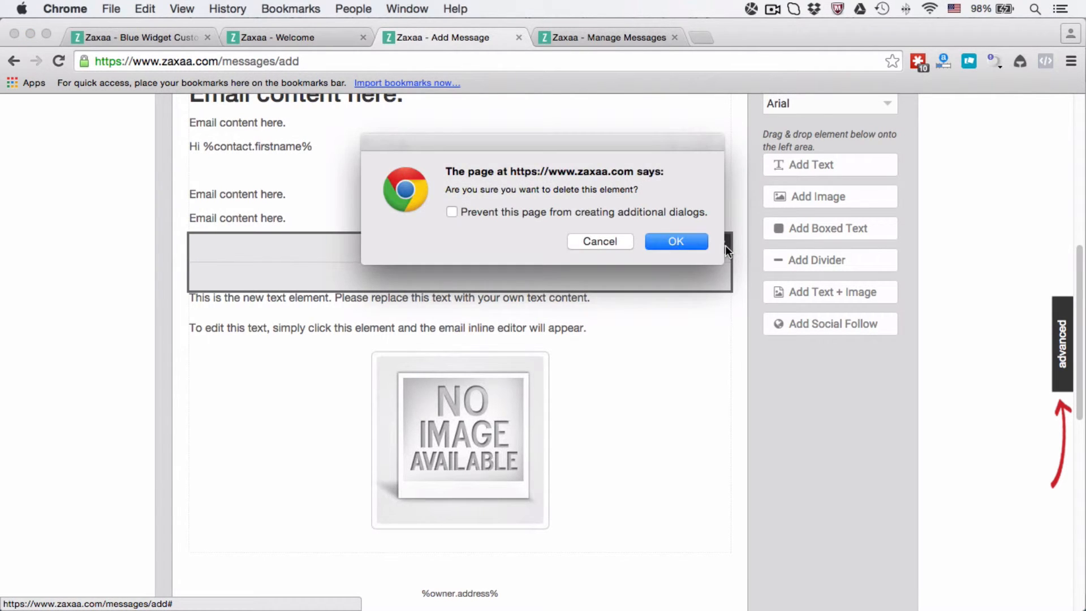
{"action": "key", "text": "Return"}
{"action": "left_click", "coordinate": [719, 245]}
{"action": "key", "text": "Return"}
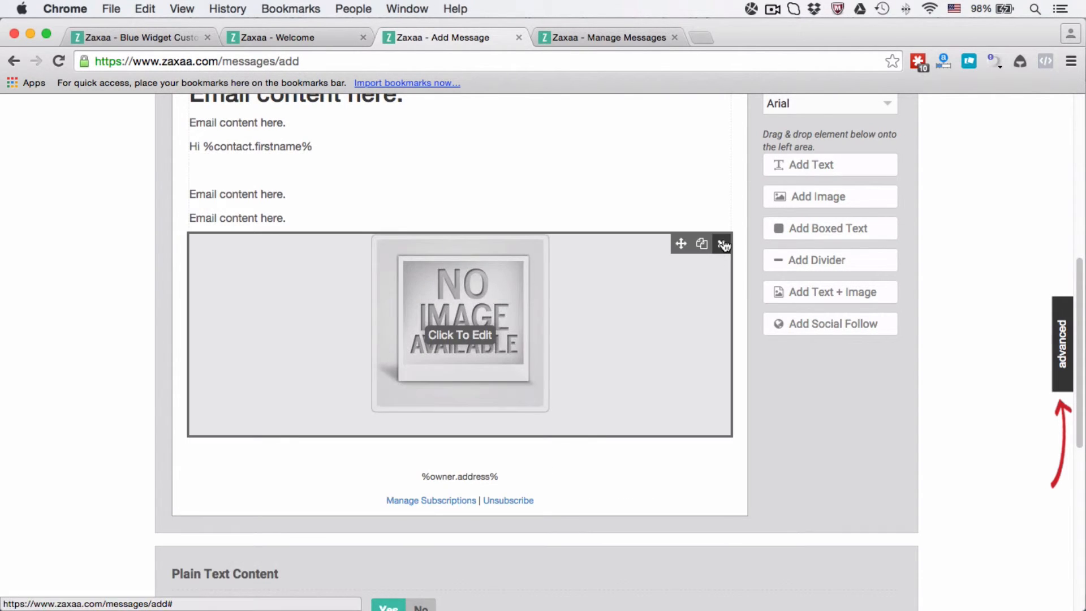
{"action": "left_click", "coordinate": [720, 245]}
{"action": "key", "text": "Return"}
Set plain text auto-generation to No to view its manual editor, and switch it back to Yes
{"action": "scroll", "coordinate": [413, 215], "scroll_direction": "down", "scroll_amount": 3}
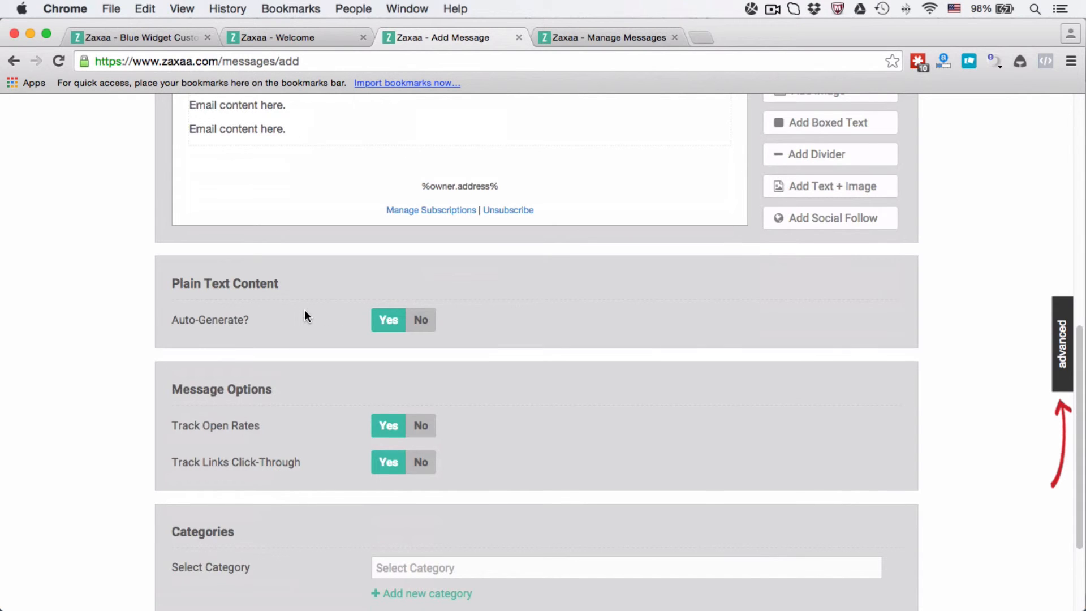
{"action": "scroll", "coordinate": [304, 310], "scroll_direction": "up", "scroll_amount": 4}
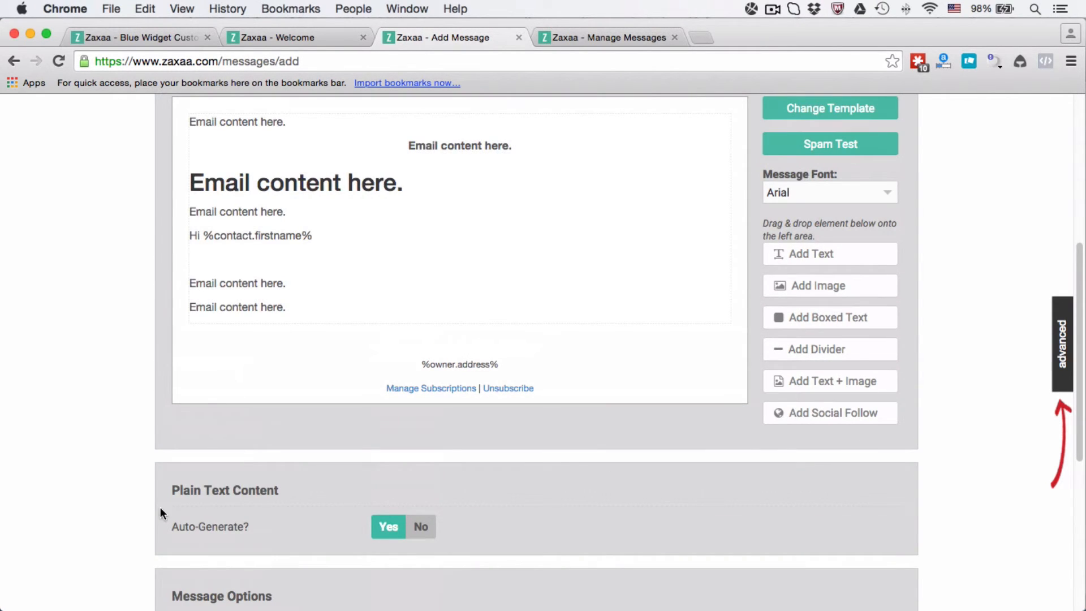
{"action": "scroll", "coordinate": [297, 305], "scroll_direction": "up", "scroll_amount": 2}
{"action": "scroll", "coordinate": [322, 301], "scroll_direction": "down", "scroll_amount": 5}
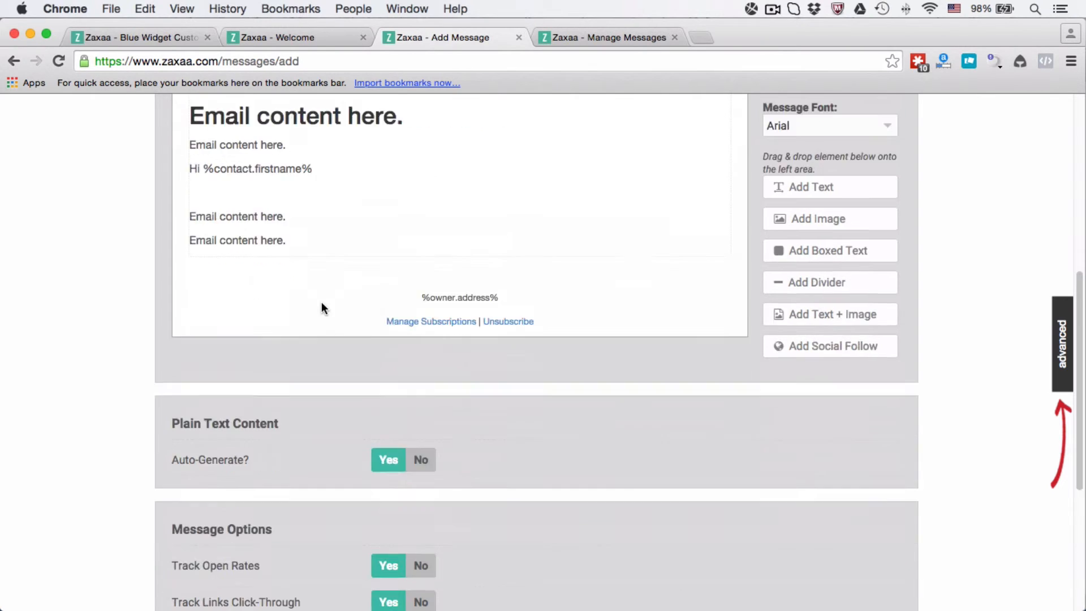
{"action": "left_click", "coordinate": [422, 398]}
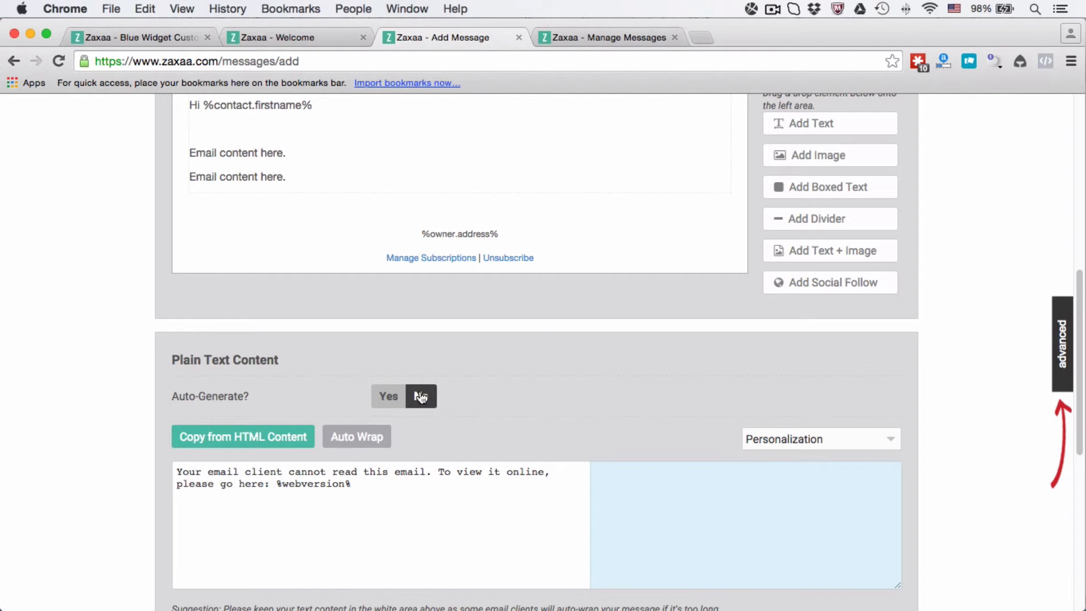
{"action": "left_click", "coordinate": [384, 398]}
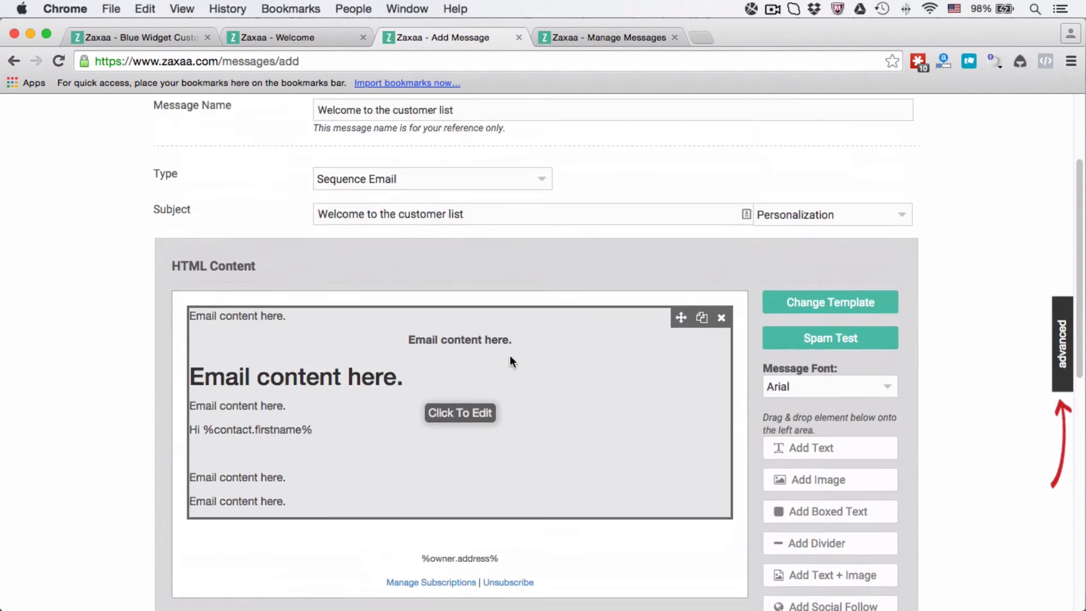
Review the message options and categories, and check the existing messages on the Manage Messages page
{"action": "scroll", "coordinate": [510, 362], "scroll_direction": "down", "scroll_amount": 3}
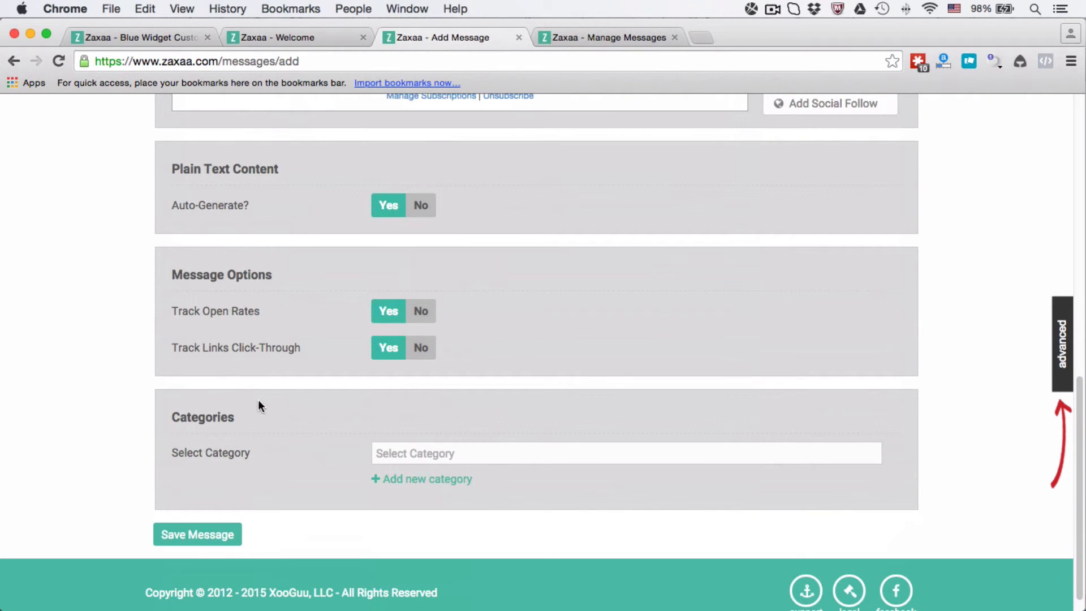
{"action": "scroll", "coordinate": [284, 325], "scroll_direction": "up", "scroll_amount": 10}
{"action": "scroll", "coordinate": [336, 298], "scroll_direction": "down", "scroll_amount": 15}
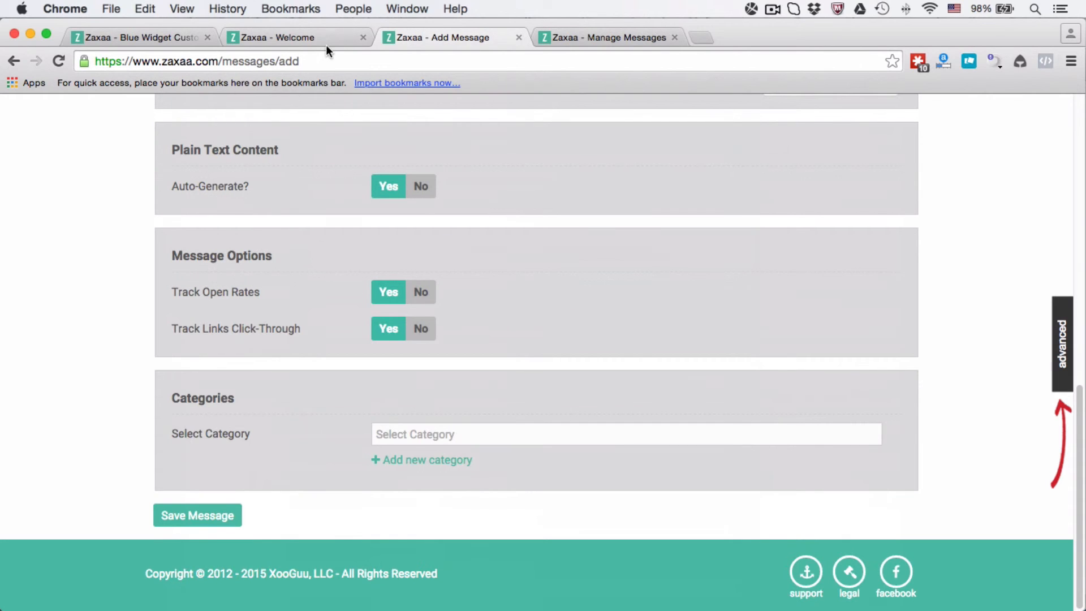
{"action": "left_click", "coordinate": [555, 43]}
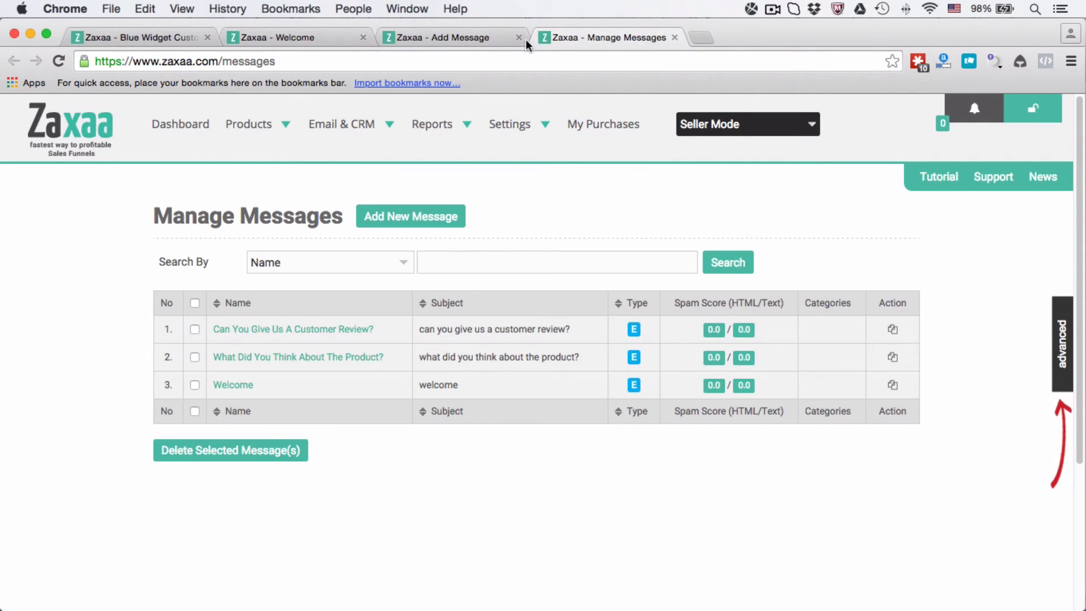
{"action": "left_click", "coordinate": [480, 35]}
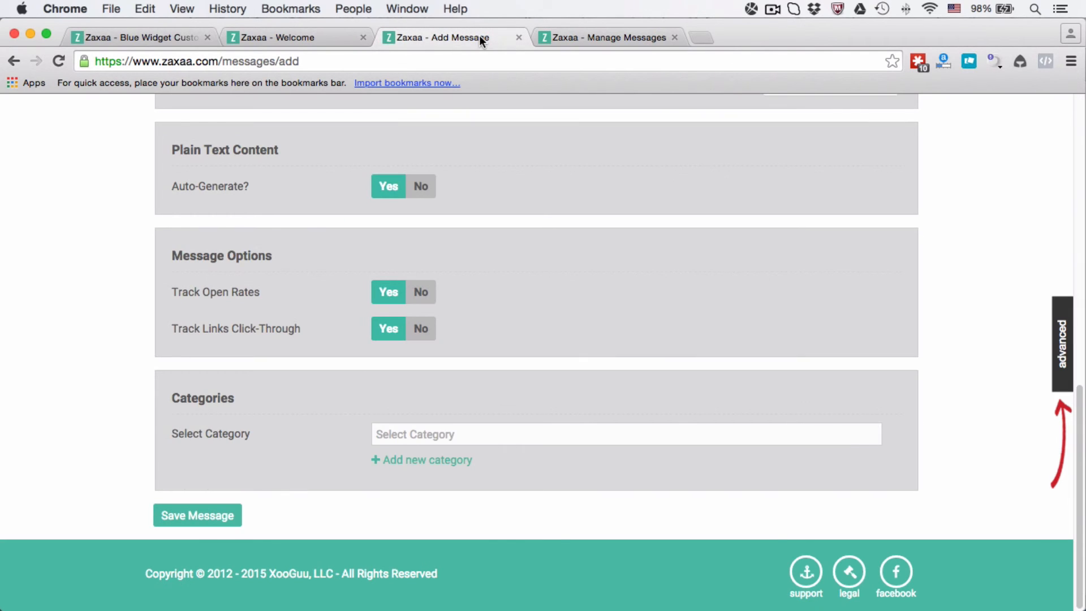
Create a new category named "blue widget customers" and assign it to the message
{"action": "left_click", "coordinate": [395, 433]}
{"action": "left_click", "coordinate": [319, 409]}
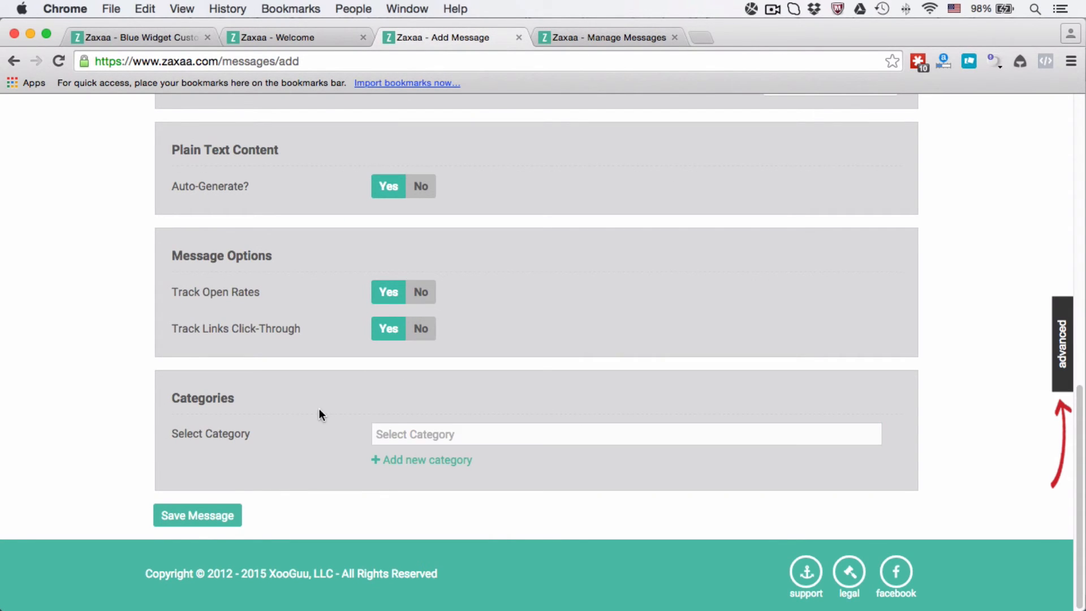
{"action": "left_click", "coordinate": [382, 428]}
{"action": "left_click", "coordinate": [283, 456]}
{"action": "left_click", "coordinate": [434, 464]}
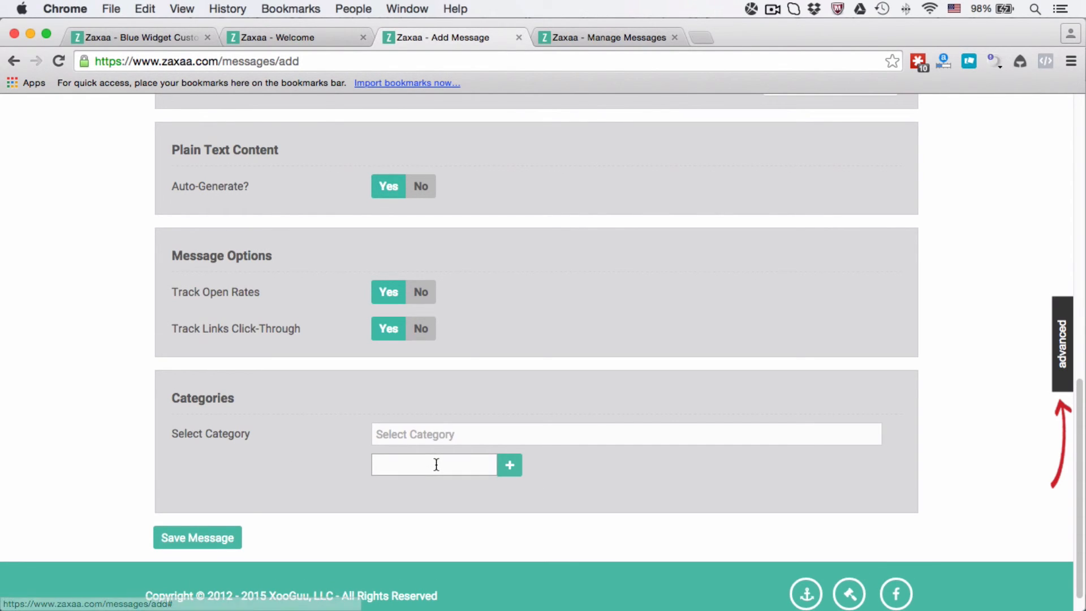
{"action": "type", "text": "blue wi"}
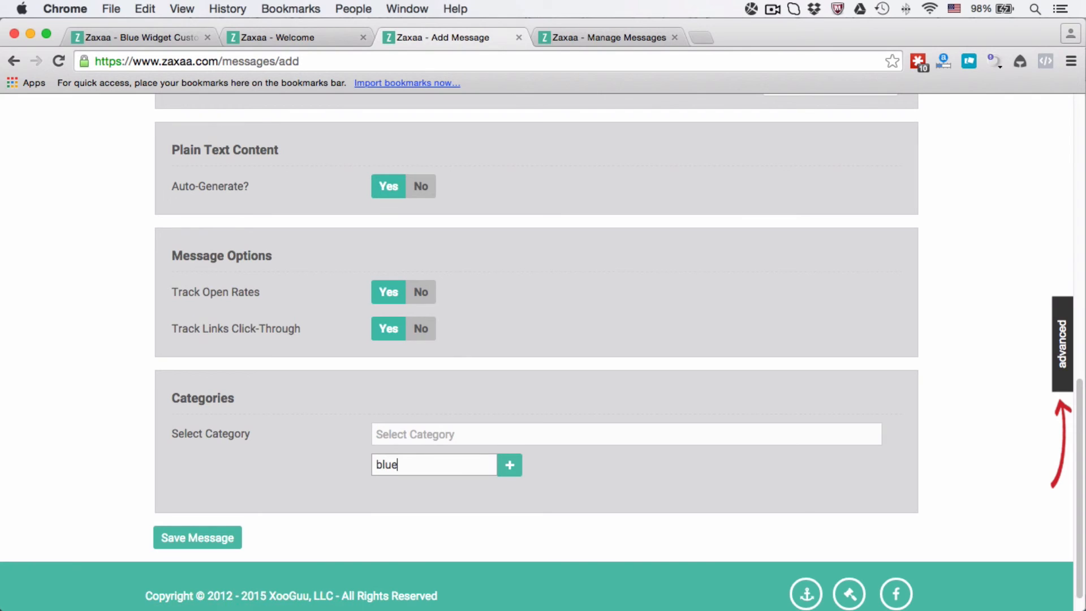
{"action": "key", "text": "BackSpace"}
{"action": "key", "text": "BackSpace"}
{"action": "type", "text": "widget customers"}
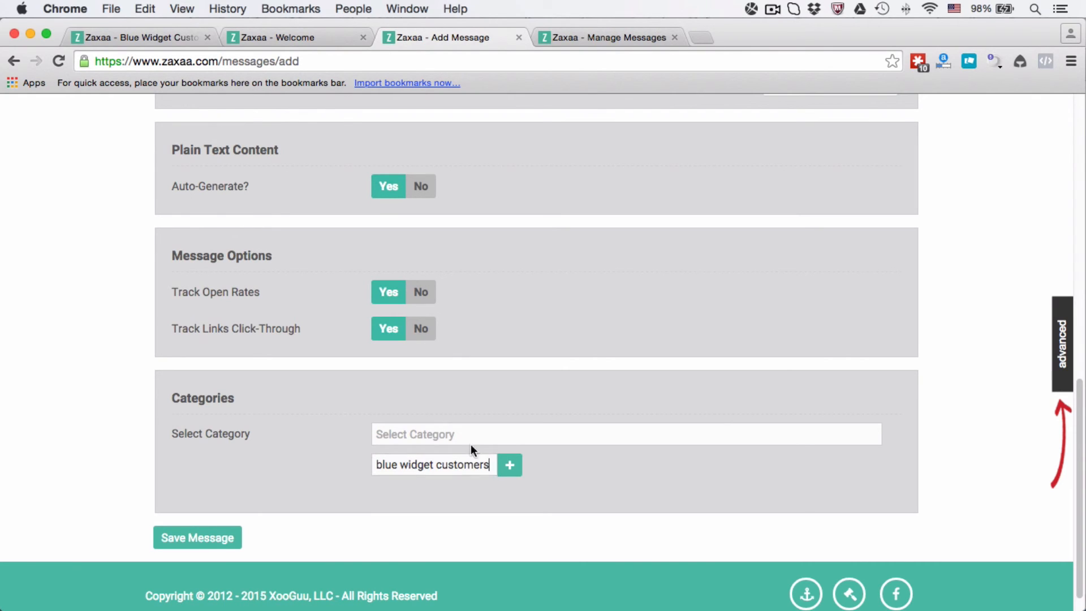
{"action": "left_click", "coordinate": [506, 469]}
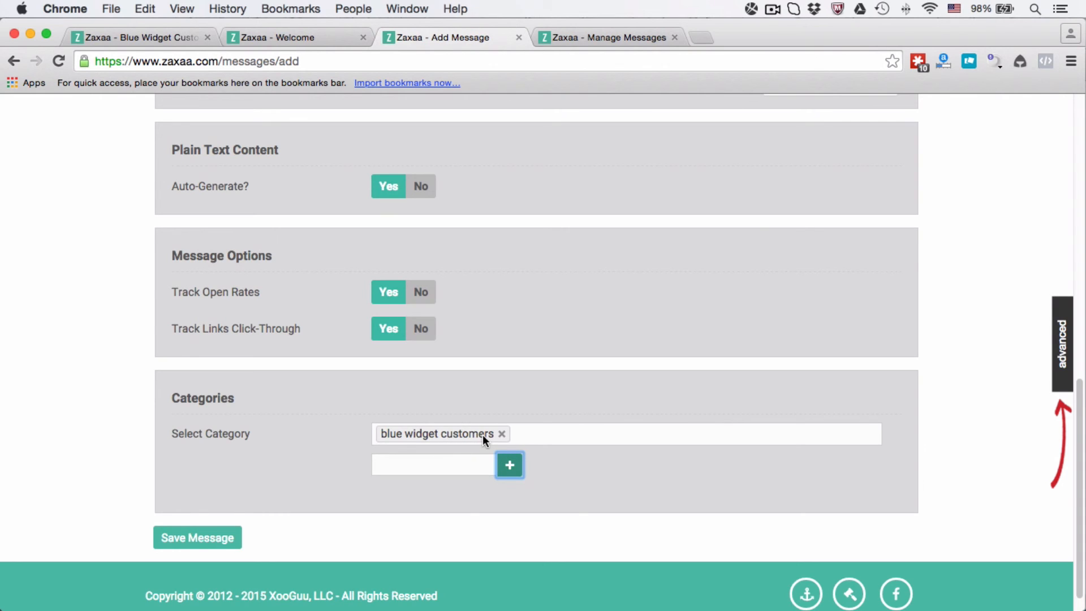
Save the new message with its assigned category
{"action": "left_click", "coordinate": [552, 431]}
{"action": "left_click", "coordinate": [444, 467]}
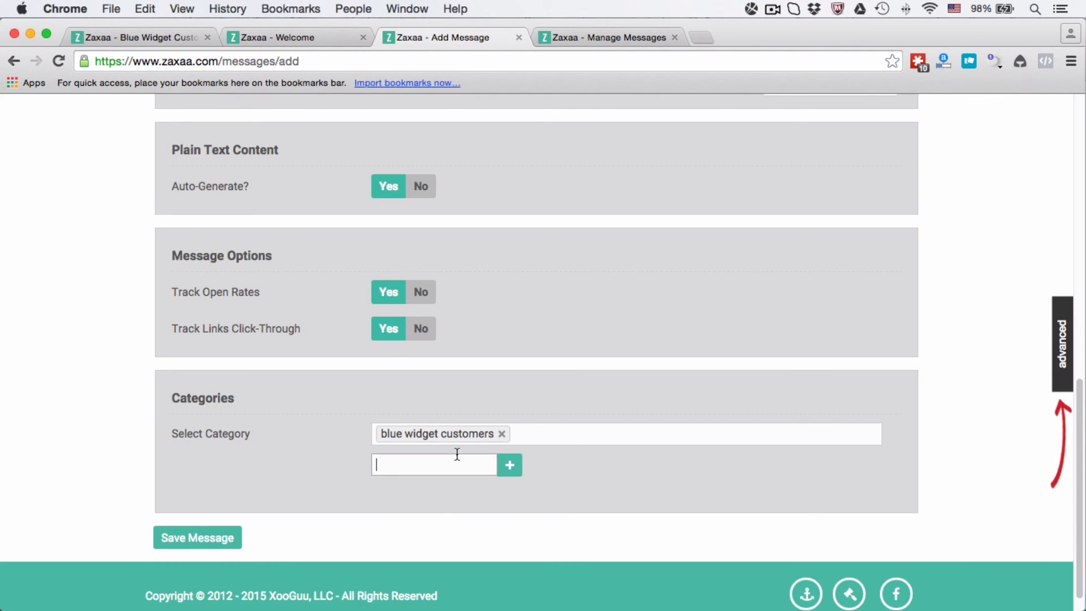
{"action": "left_click", "coordinate": [346, 447]}
{"action": "left_click", "coordinate": [223, 536]}
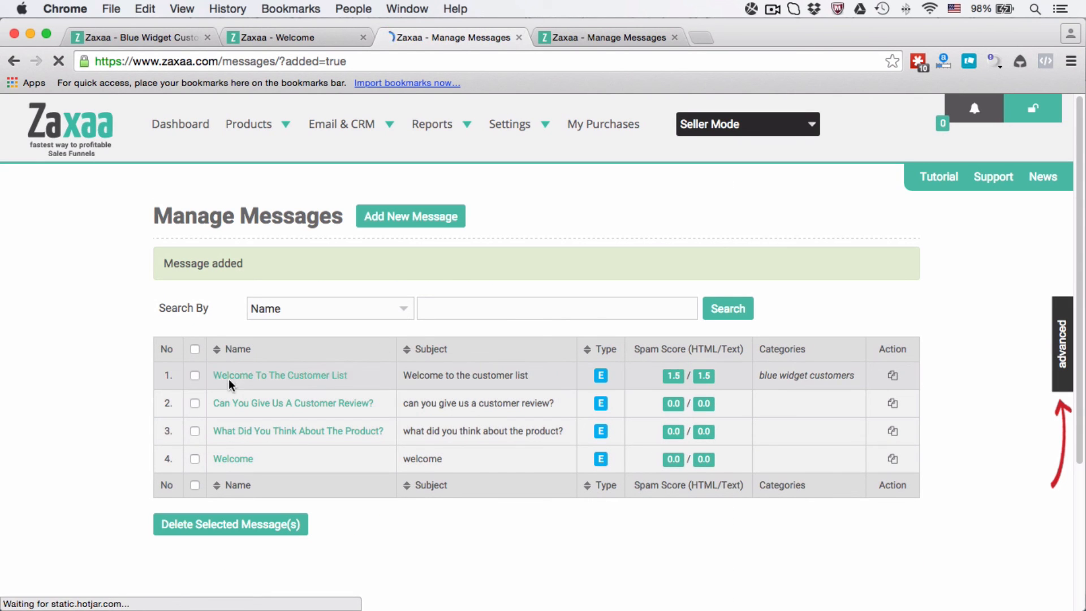
Check the subject and category of the "Welcome To The Customer List" message on the Manage Messages page
{"action": "triple_click", "coordinate": [437, 368]}
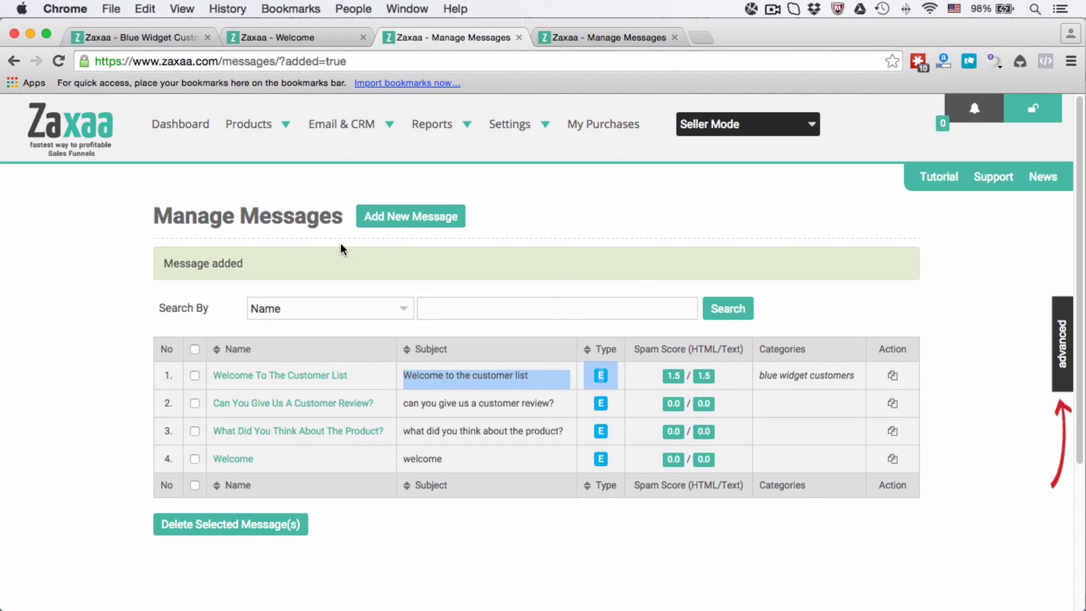
{"action": "left_click", "coordinate": [784, 370]}
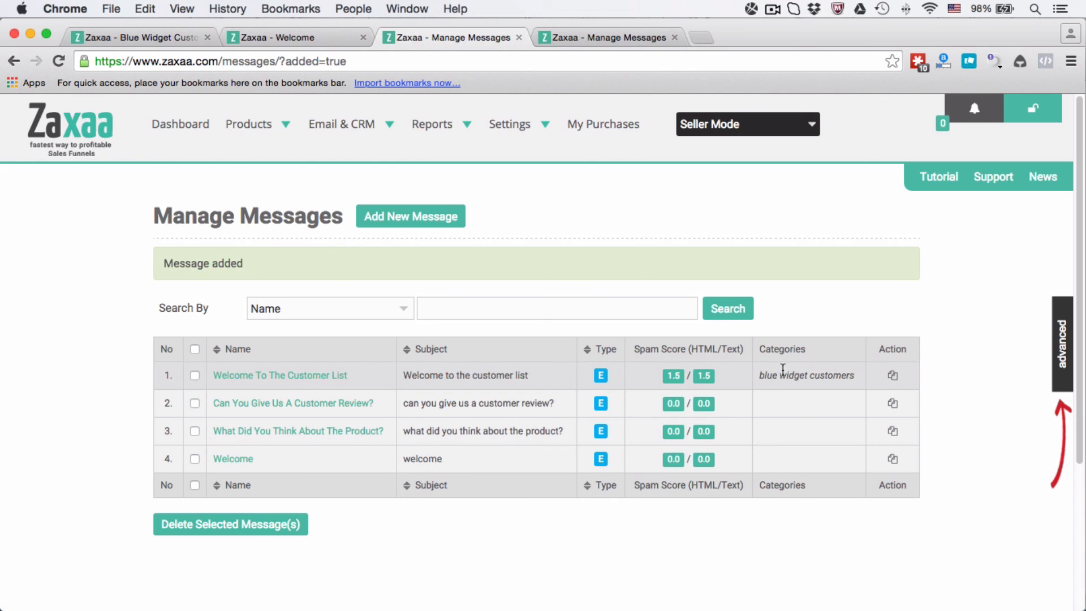
{"action": "left_click_drag", "start_coordinate": [793, 369], "coordinate": [833, 374]}
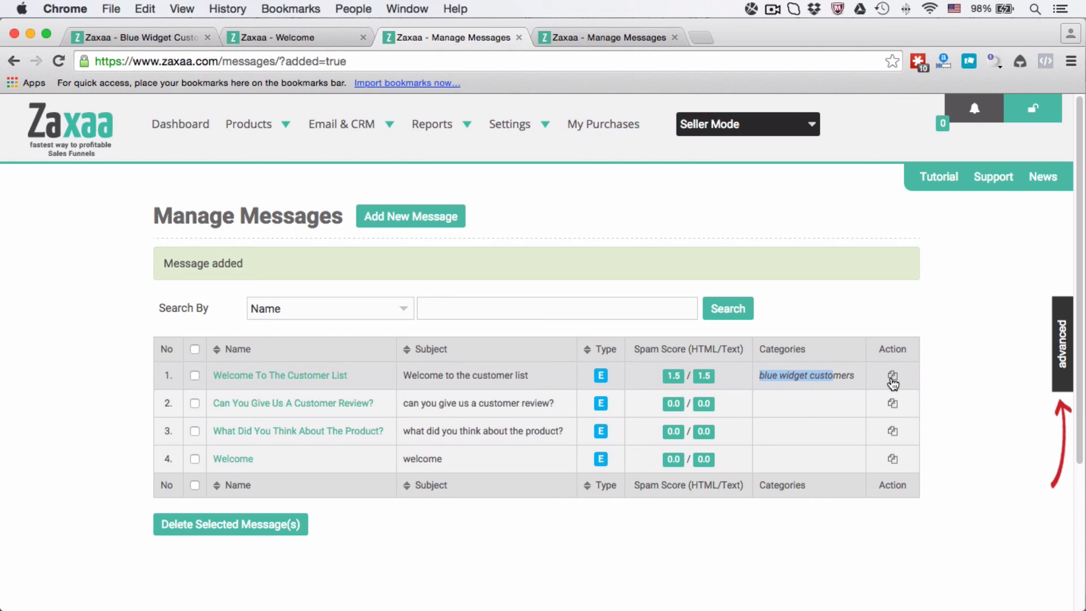